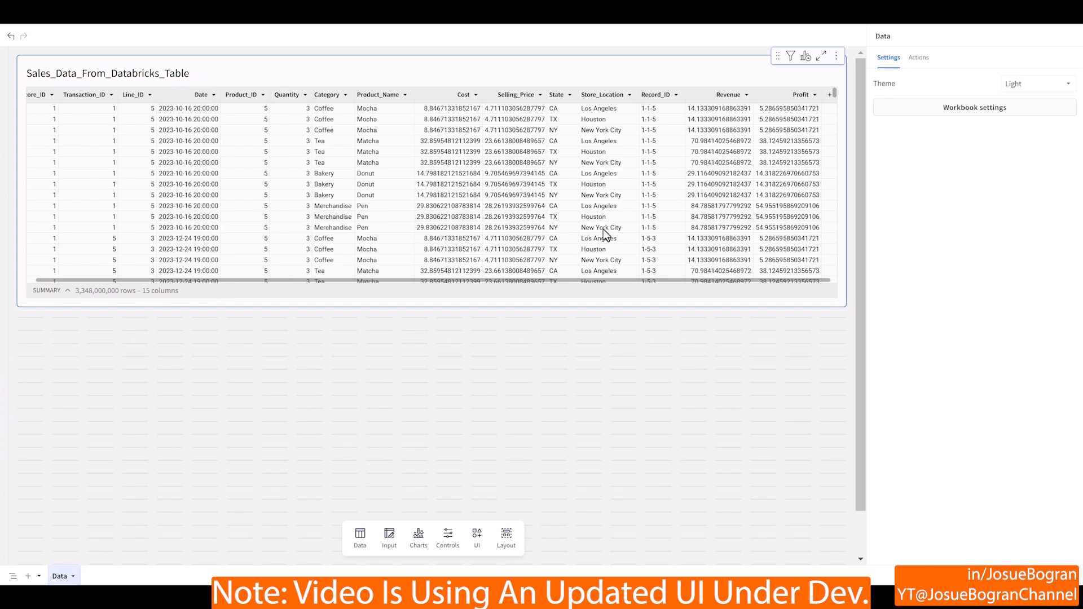
Create an empty input table on the conndatabricks connection and narrow it to about half the page width
{"action": "scroll", "coordinate": [604, 229], "scroll_direction": "left", "scroll_amount": 1}
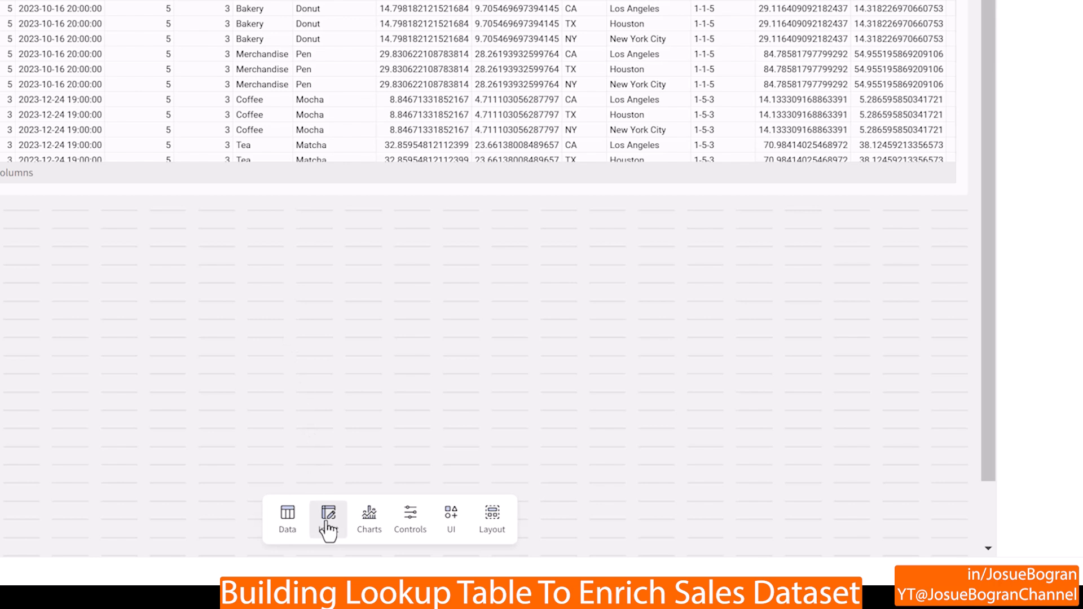
{"action": "left_click", "coordinate": [328, 528]}
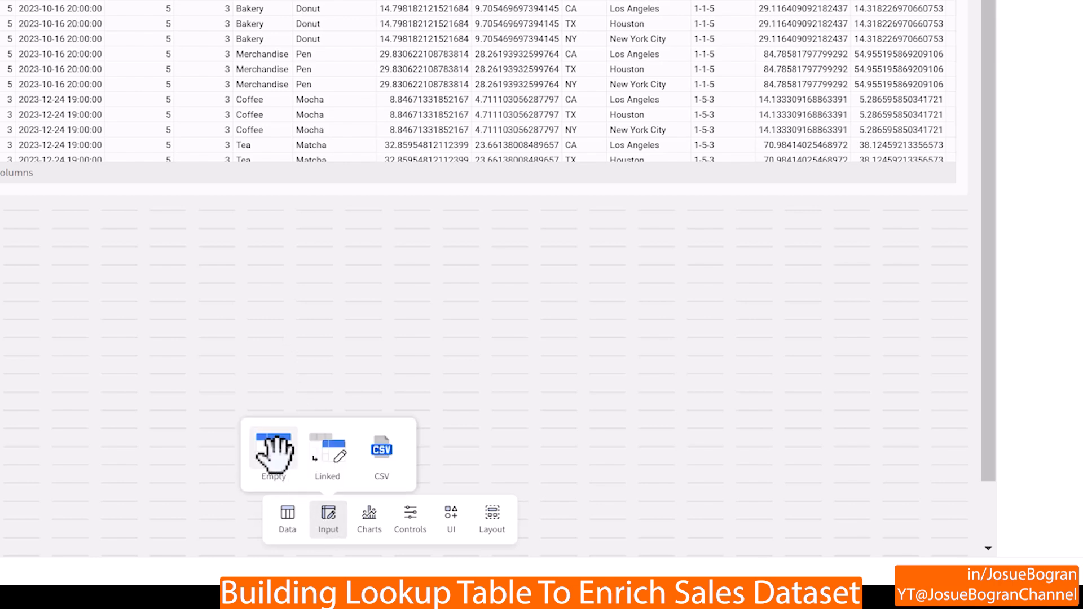
{"action": "left_click", "coordinate": [274, 445]}
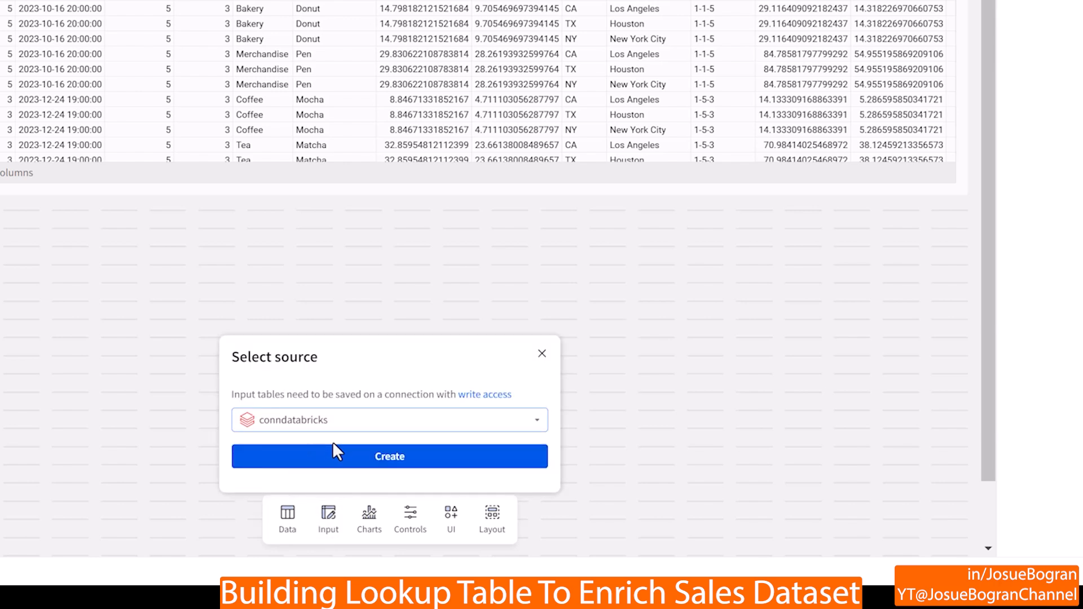
{"action": "left_click", "coordinate": [335, 461]}
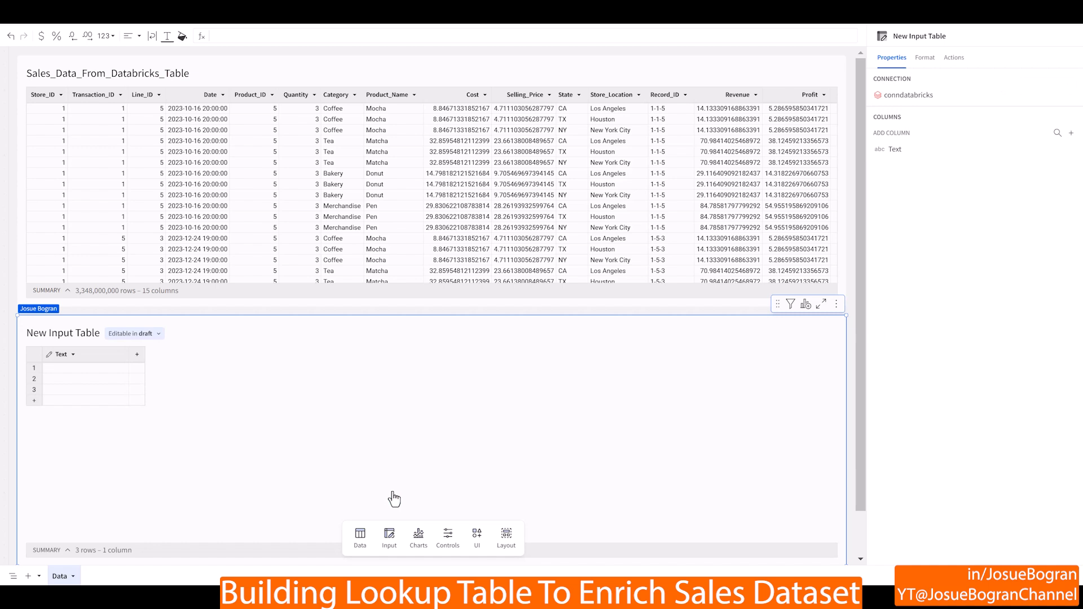
{"action": "left_click_drag", "start_coordinate": [845, 437], "coordinate": [405, 405]}
Rename the new input table Product_Category_Additional_Details_Lookup_Table and its text column Product_Category
{"action": "triple_click", "coordinate": [68, 332]}
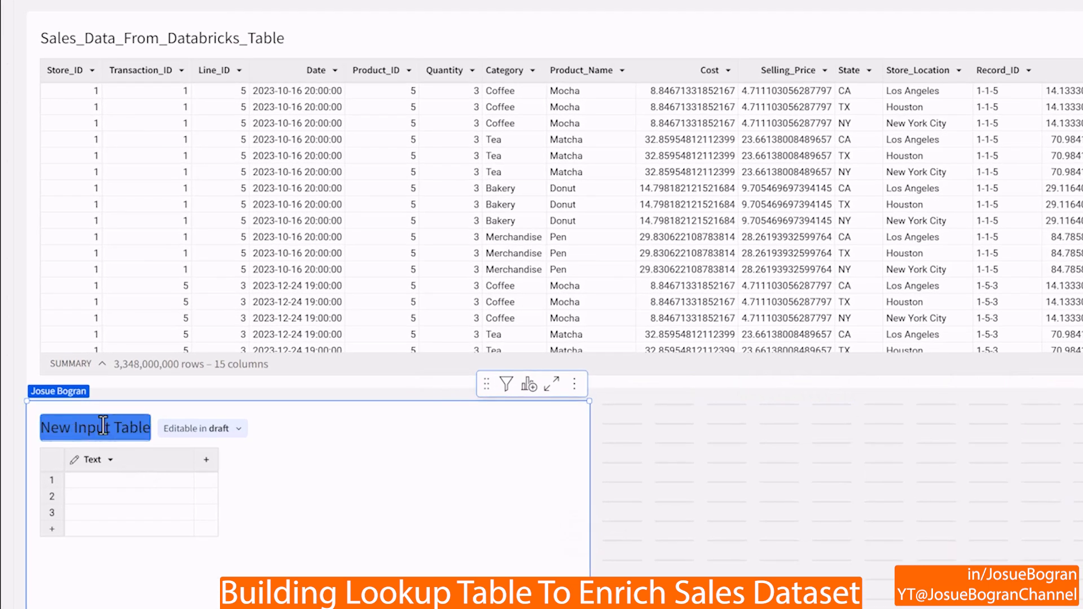
{"action": "key", "text": "BackSpace"}
{"action": "type", "text": "Product"}
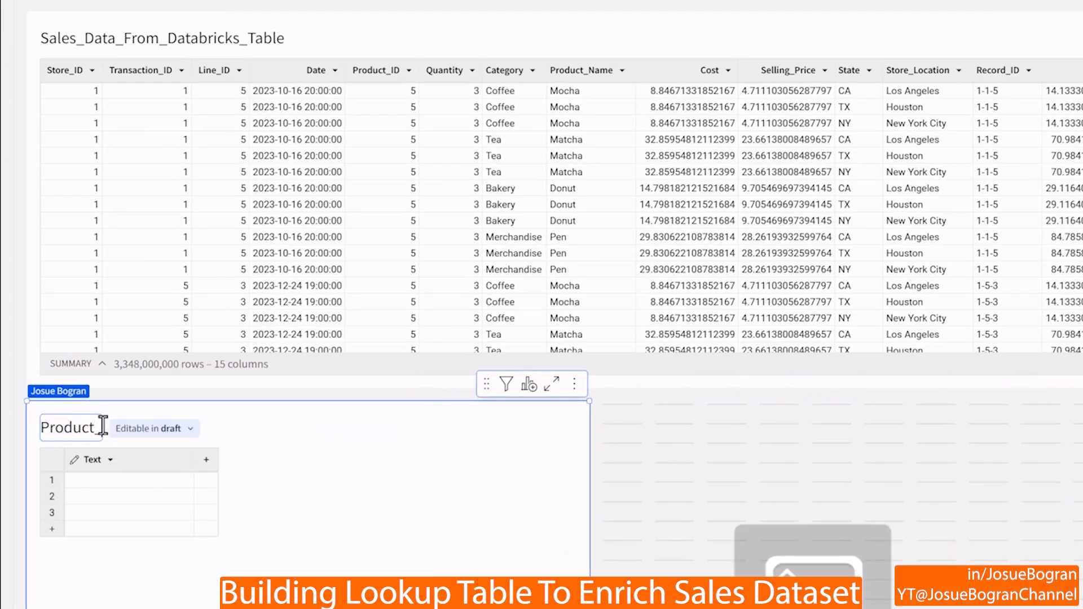
{"action": "type", "text": "_Category_Additional_Details_"}
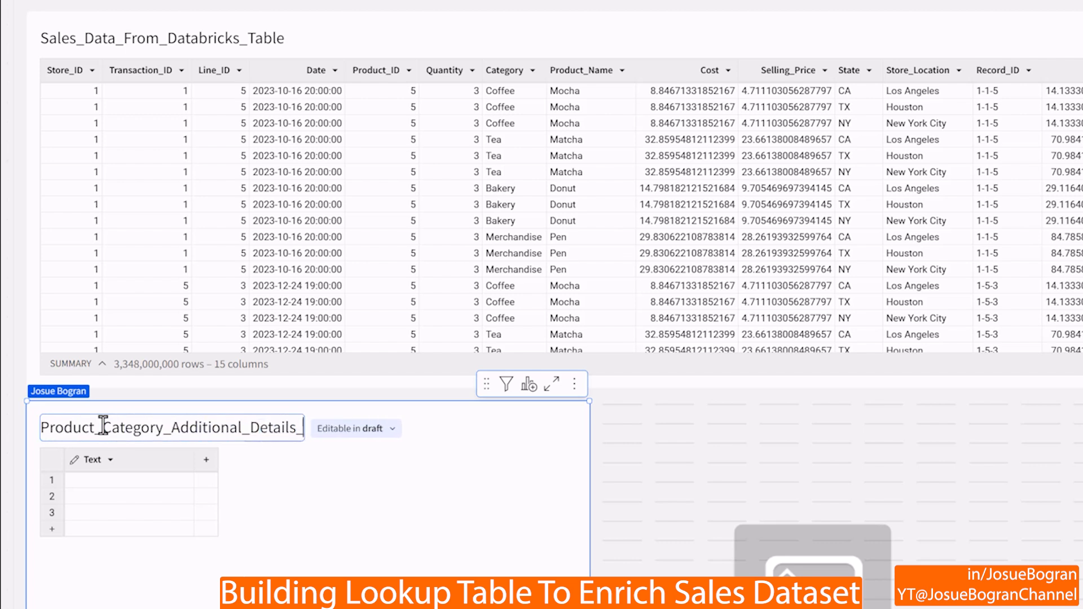
{"action": "type", "text": "Lookup_Table"}
{"action": "left_click", "coordinate": [97, 460]}
{"action": "type", "text": "Product_Category"}
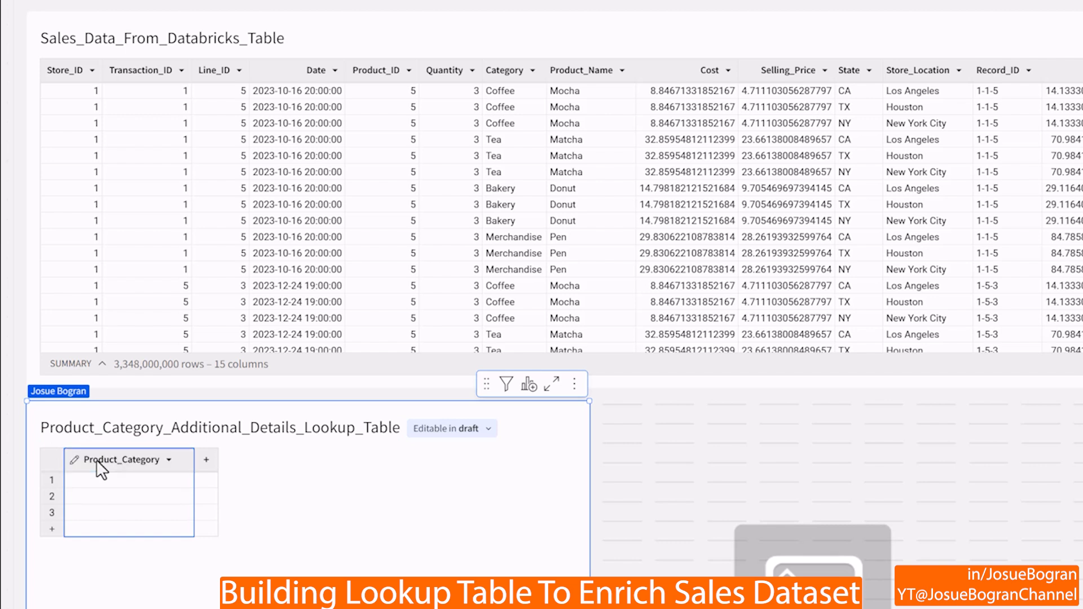
Fill the Product_Category column with Tea, Coffee, Merchandise and Bakery in rows 1 to 4
{"action": "left_click", "coordinate": [126, 487]}
{"action": "double_click", "coordinate": [126, 487]}
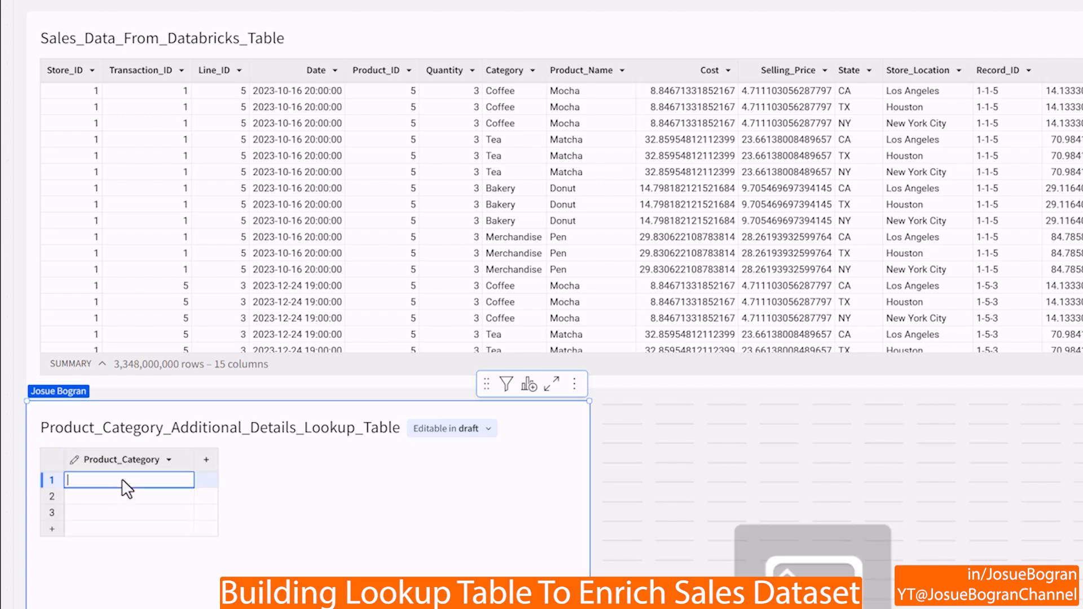
{"action": "type", "text": "Tea"}
{"action": "key", "text": "Return"}
{"action": "type", "text": "Cof"}
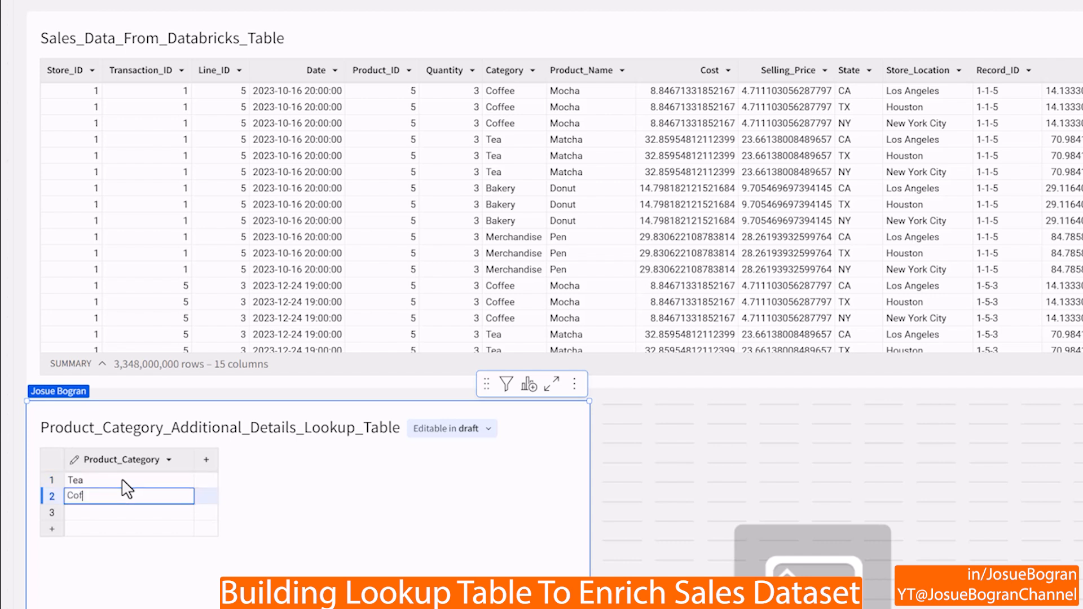
{"action": "type", "text": "fee"}
{"action": "key", "text": "Return"}
{"action": "type", "text": "Merchandise"}
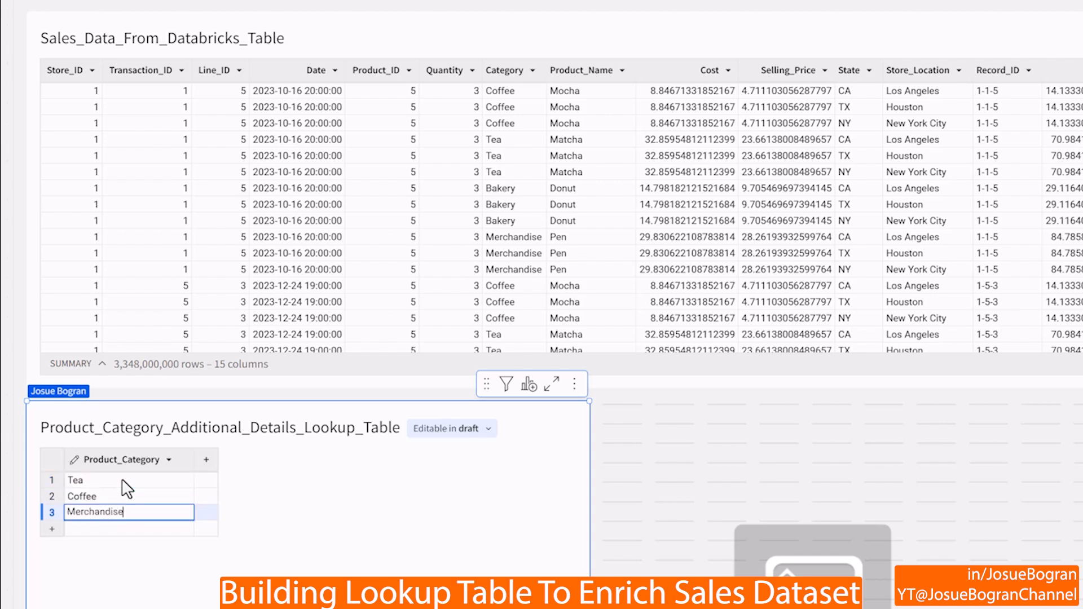
{"action": "key", "text": "Return"}
{"action": "type", "text": "Bakery"}
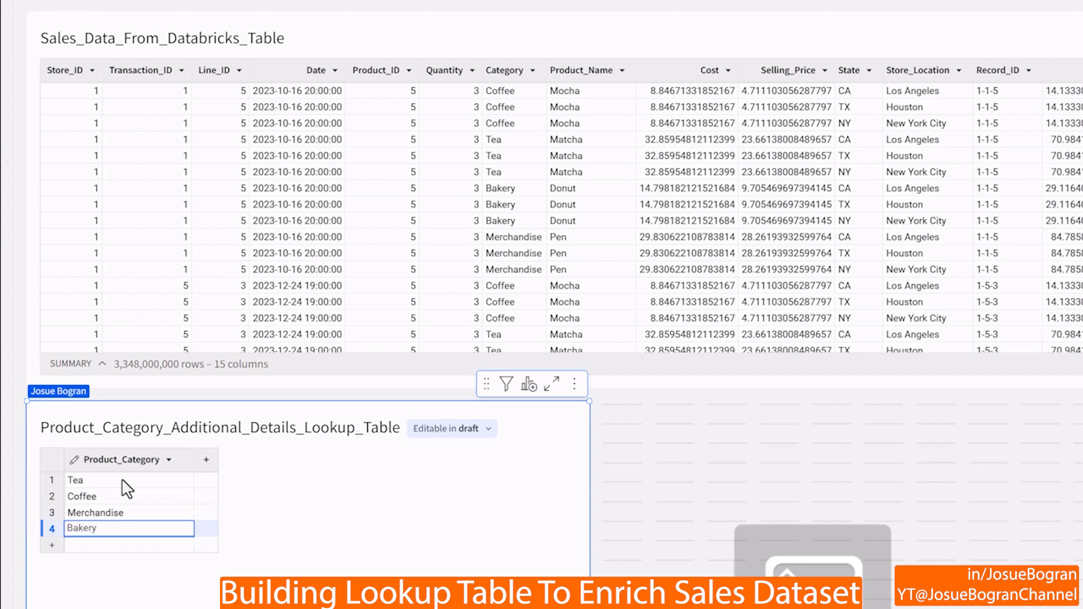
{"action": "key", "text": "Return"}
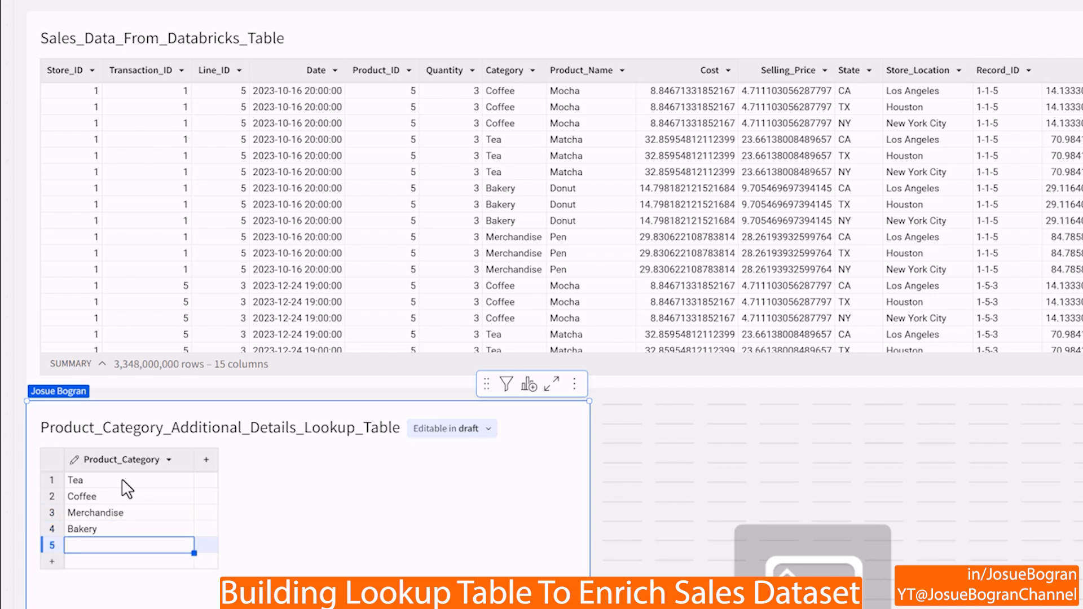
Add a text column named Is_Drink to the lookup table
{"action": "left_click", "coordinate": [207, 460]}
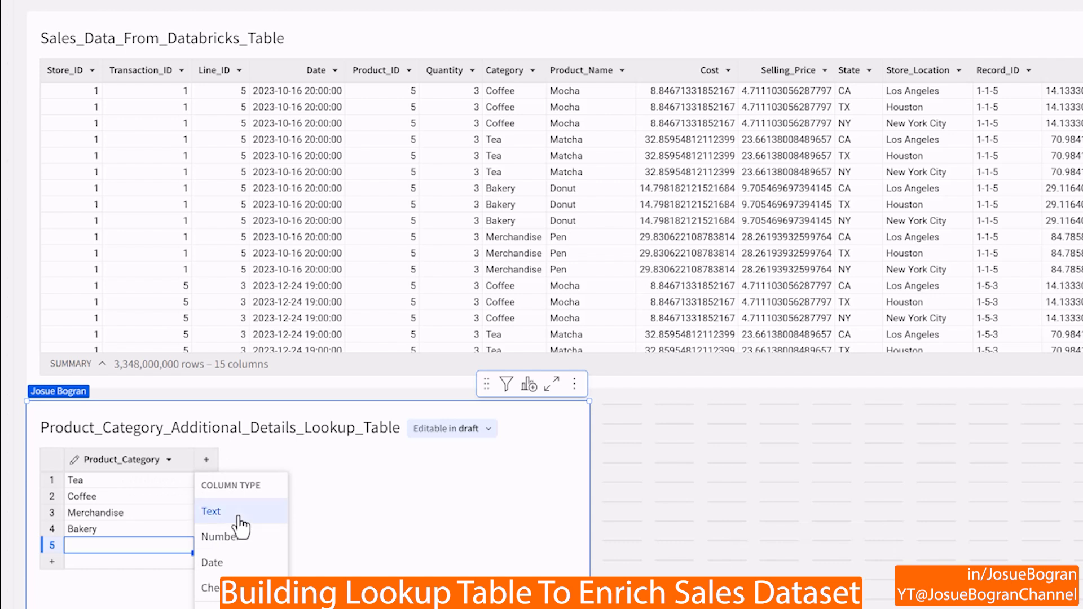
{"action": "left_click", "coordinate": [233, 513]}
{"action": "double_click", "coordinate": [225, 460]}
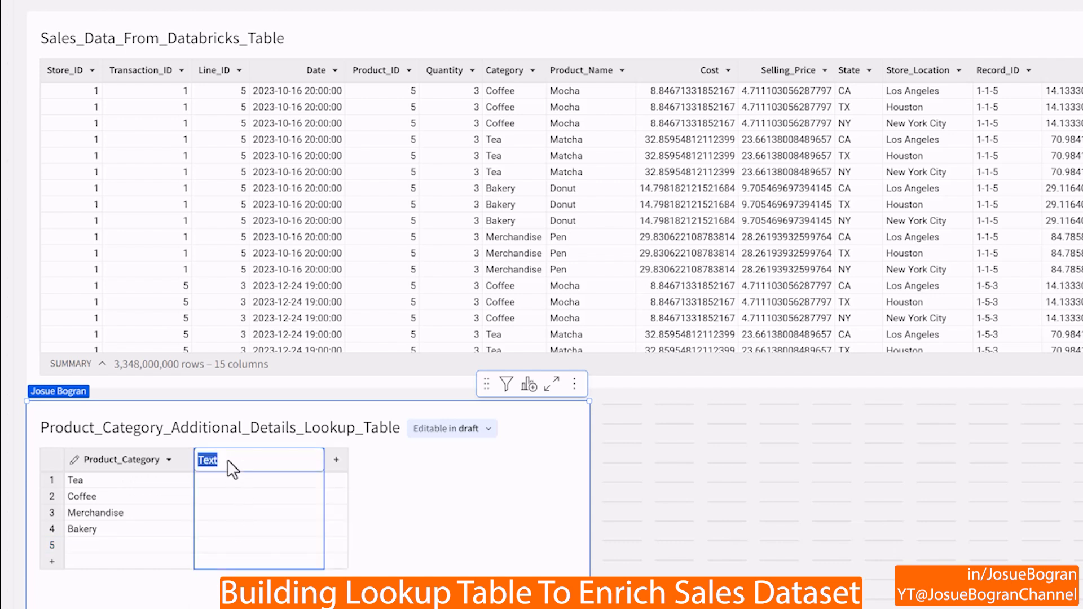
{"action": "type", "text": "Is_Drink"}
Enter Is_Drink values Y for Tea, Y for Coffee, N for Merchandise and N for Bakery
{"action": "left_click", "coordinate": [248, 480]}
{"action": "type", "text": "Y"}
{"action": "key", "text": "Return"}
{"action": "type", "text": "Y"}
{"action": "key", "text": "Return"}
{"action": "type", "text": "N"}
{"action": "key", "text": "Return"}
{"action": "type", "text": "N"}
{"action": "key", "text": "Return"}
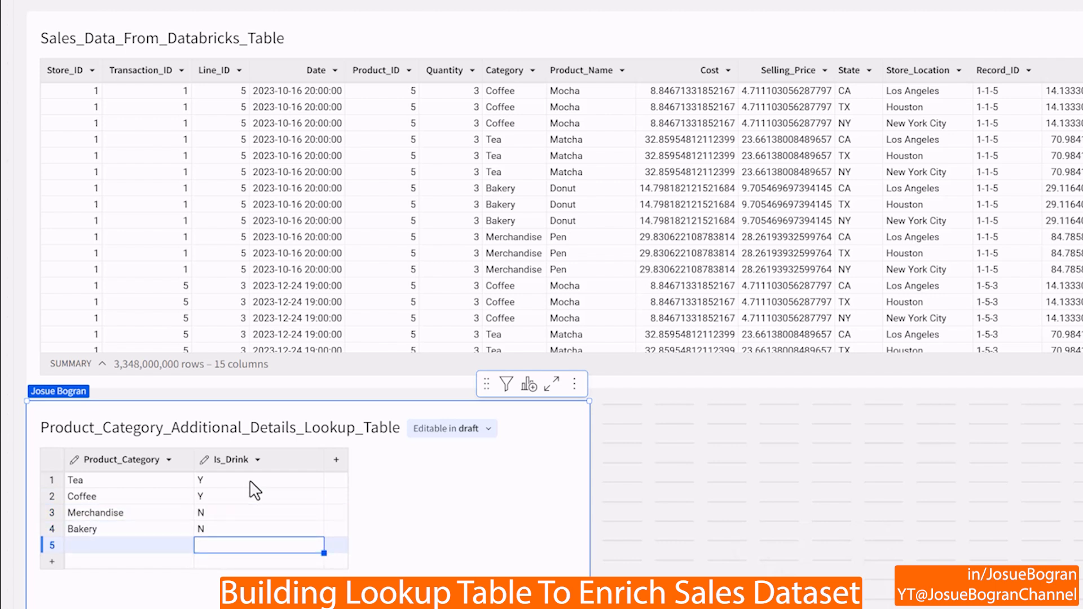
Add a text column named Is_Made_In_Store to the lookup table and fill rows 1 to 4 with Y, Y, N, Y
{"action": "left_click", "coordinate": [336, 461]}
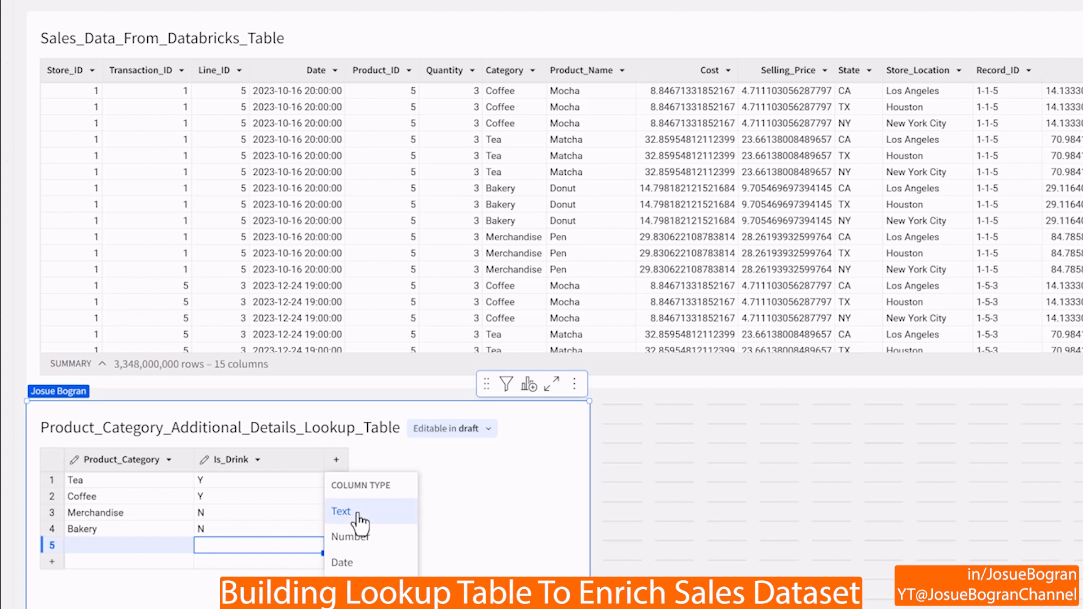
{"action": "left_click", "coordinate": [348, 512]}
{"action": "double_click", "coordinate": [345, 460]}
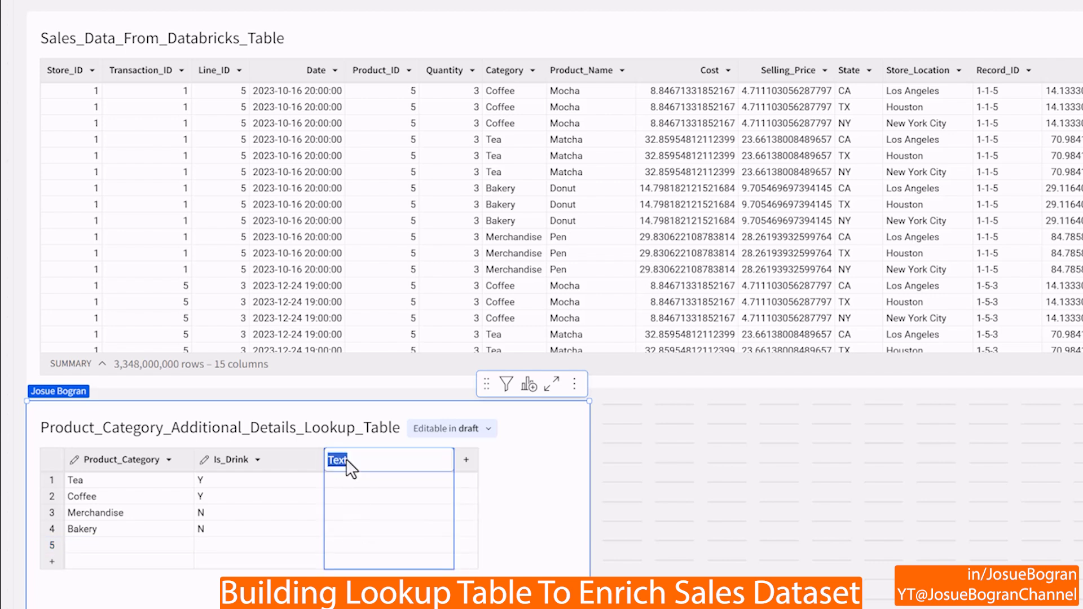
{"action": "type", "text": "Is_Made_In_Store"}
{"action": "key", "text": "Return"}
{"action": "type", "text": "Y Y N Y"}
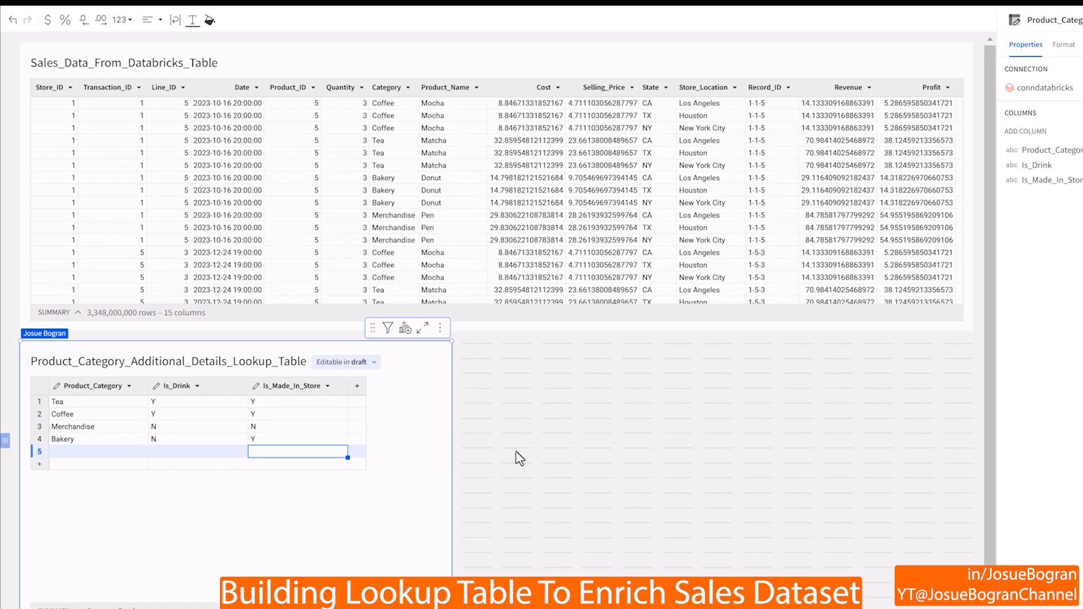
{"action": "left_click", "coordinate": [672, 546]}
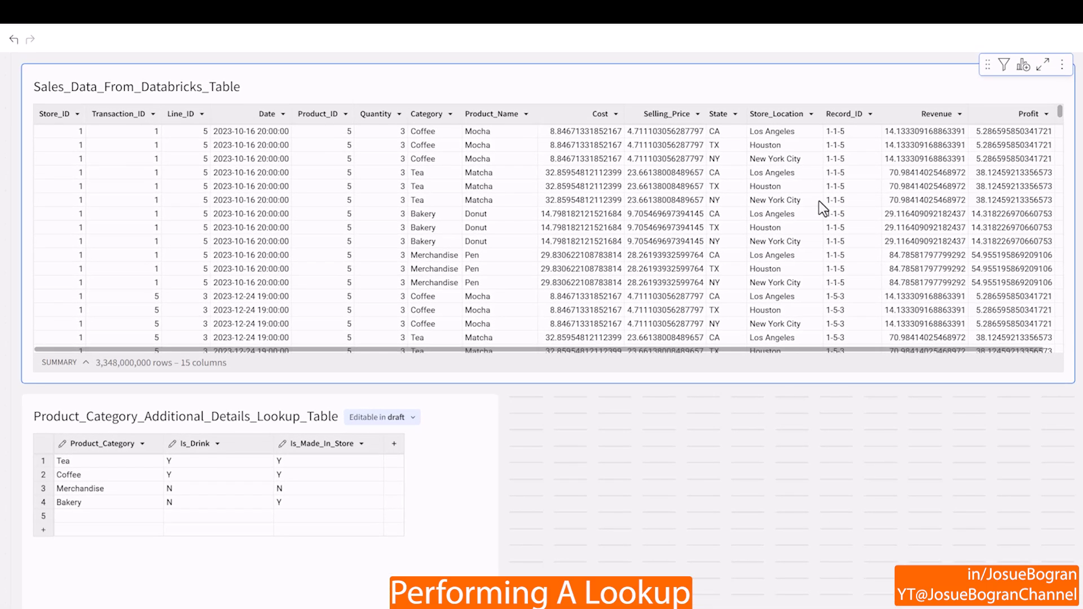
Add a calculated column named Is_Drink after Profit in Sales_Data_From_Databricks_Table
{"action": "scroll", "coordinate": [819, 201], "scroll_direction": "right", "scroll_amount": 1}
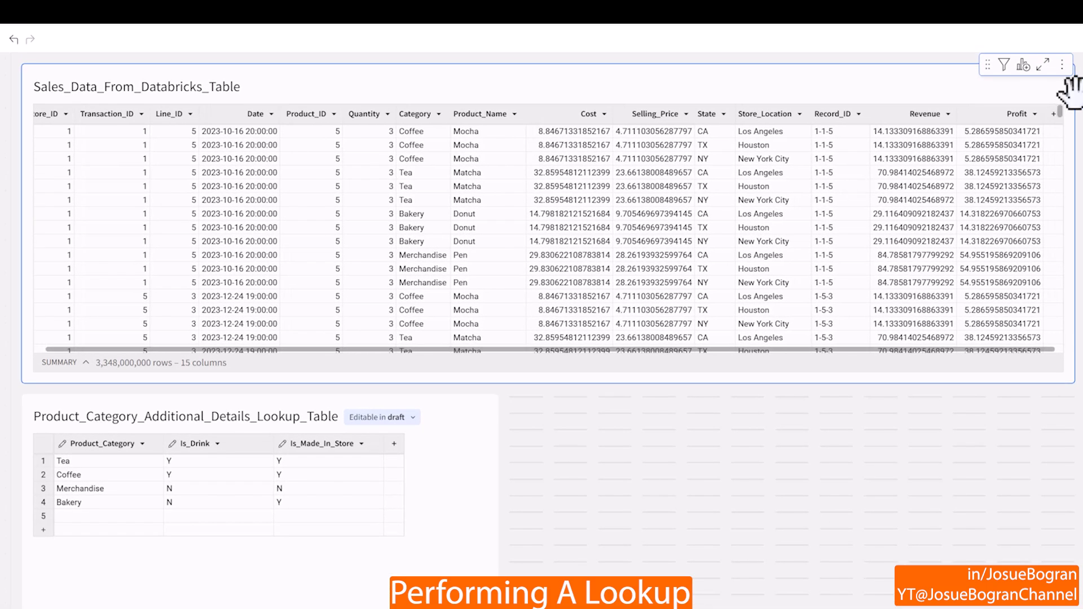
{"action": "left_click", "coordinate": [1052, 114]}
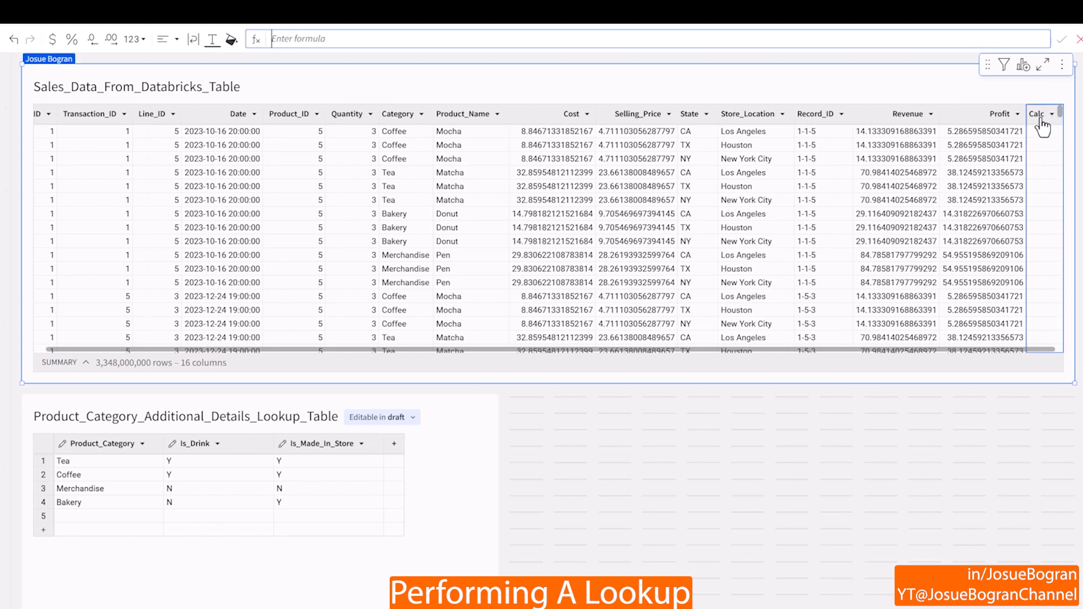
{"action": "type", "text": "Is_Drink"}
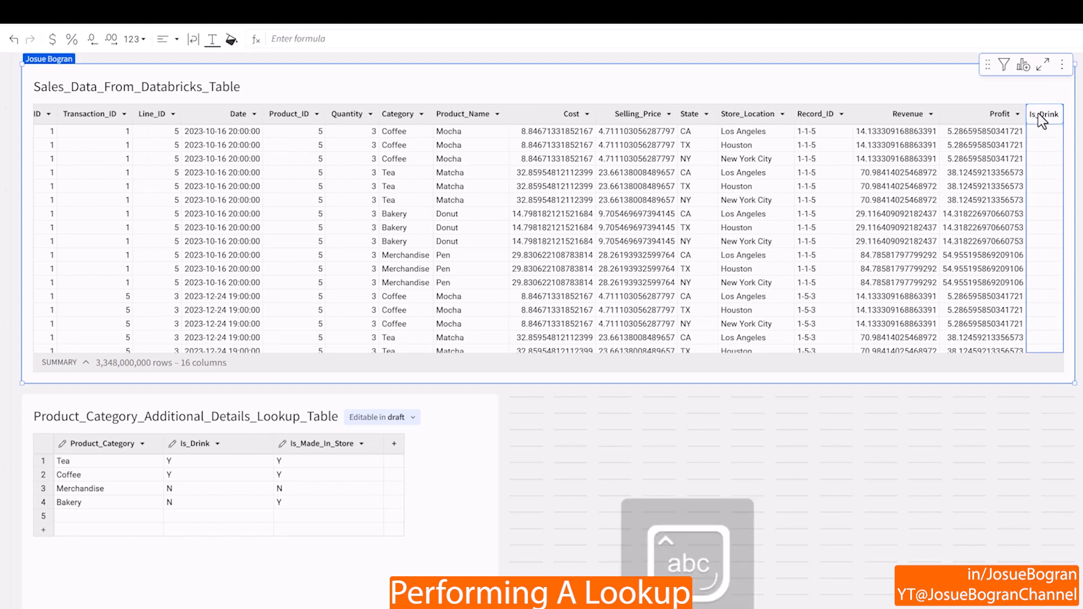
{"action": "key", "text": "Return"}
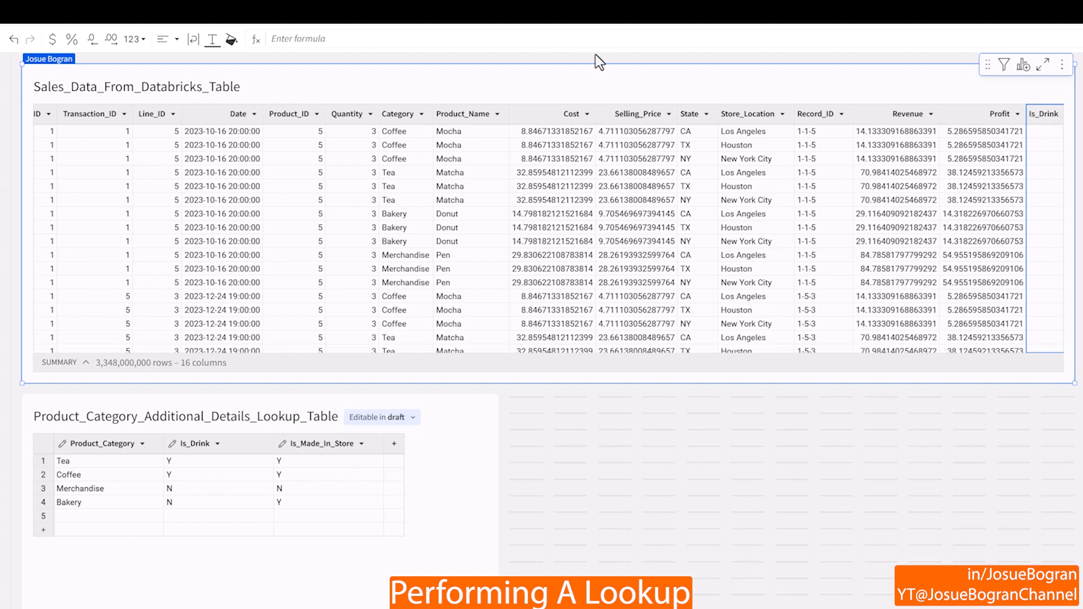
Give the sales table's Is_Drink column a Lookup formula returning the lookup table's Is_Drink, matching Category to Product_Category
{"action": "left_click", "coordinate": [595, 39]}
{"action": "type", "text": "loo"}
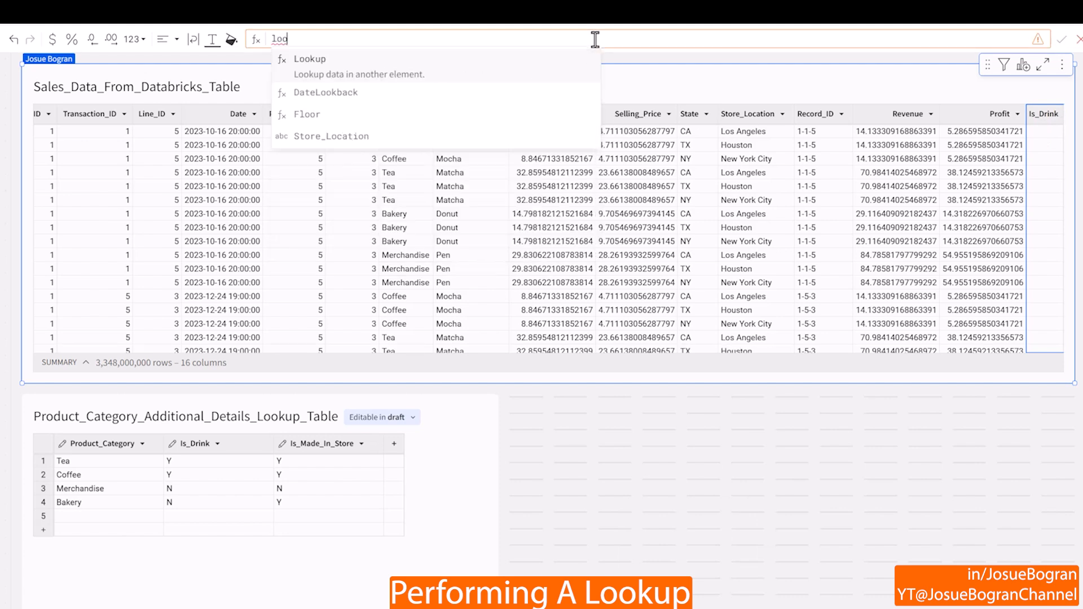
{"action": "type", "text": "kup"}
{"action": "key", "text": "Tab"}
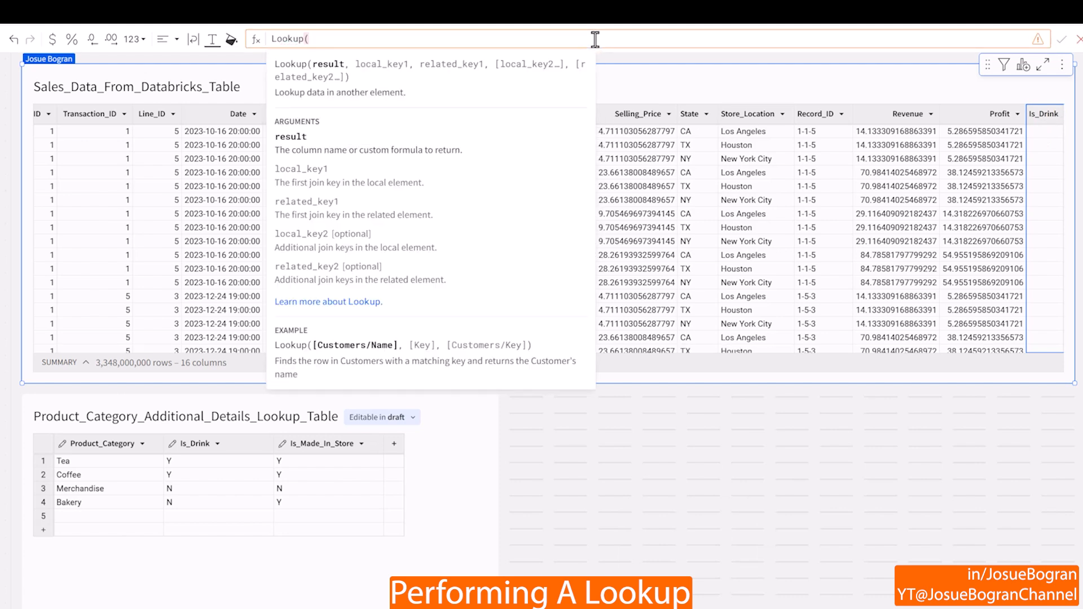
{"action": "left_click", "coordinate": [238, 448]}
{"action": "type", "text": ","}
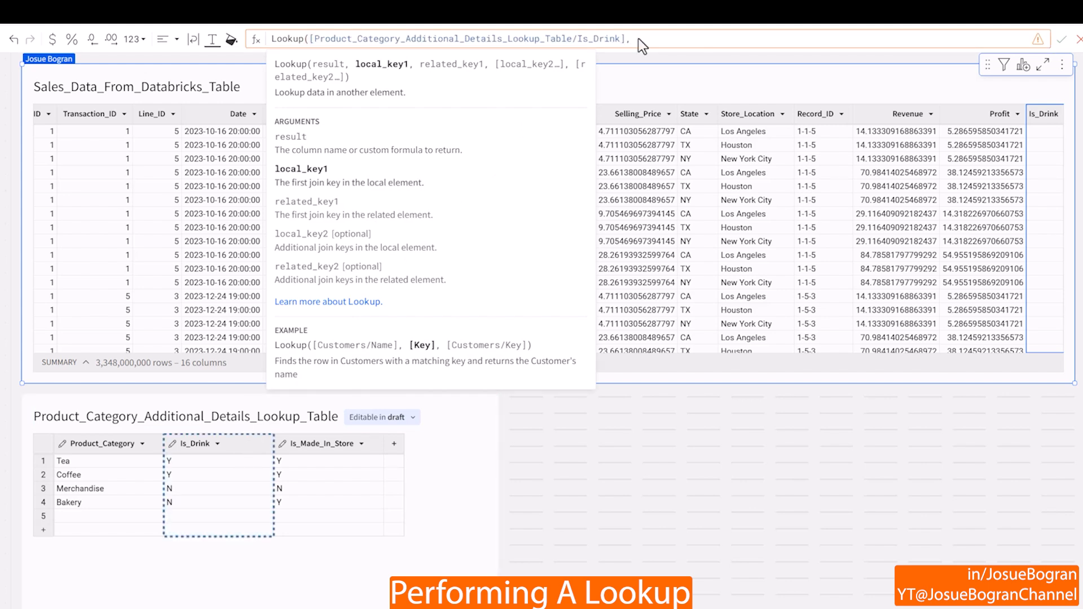
{"action": "type", "text": "[Category],"}
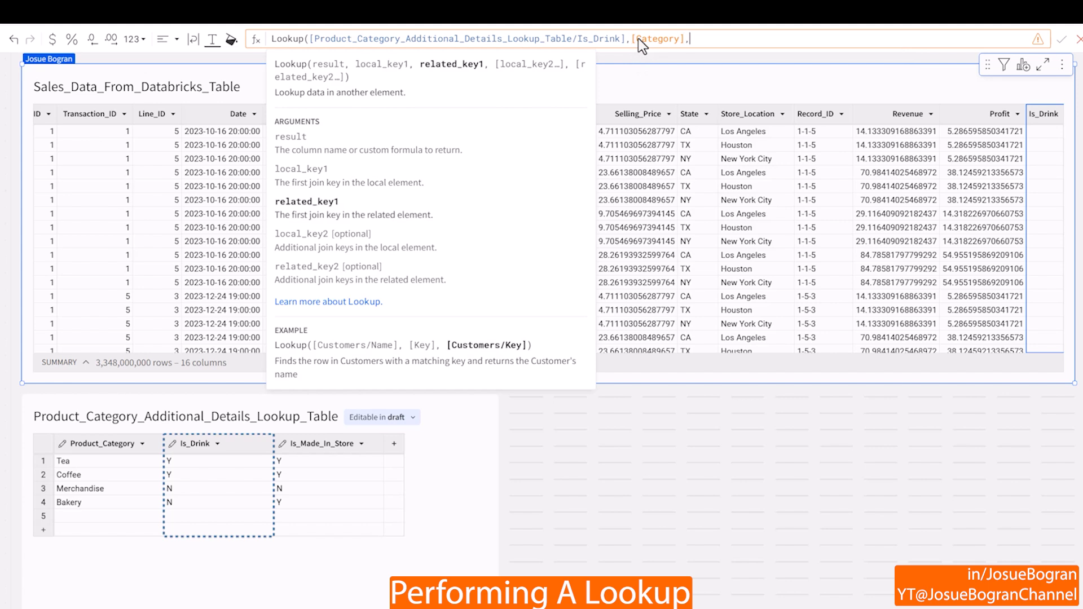
{"action": "left_click", "coordinate": [150, 444]}
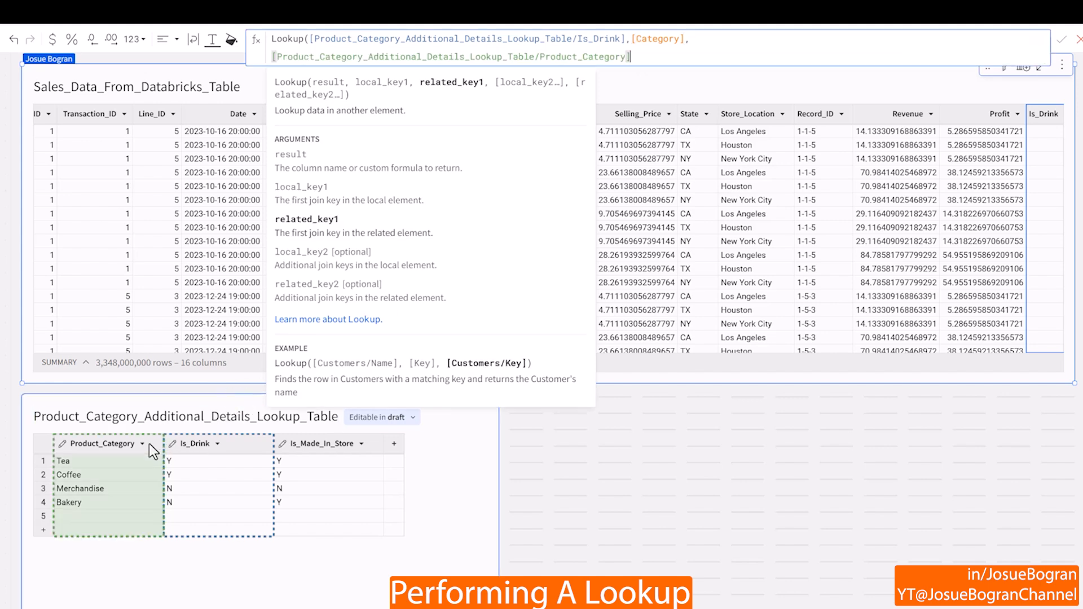
{"action": "key", "text": "Return"}
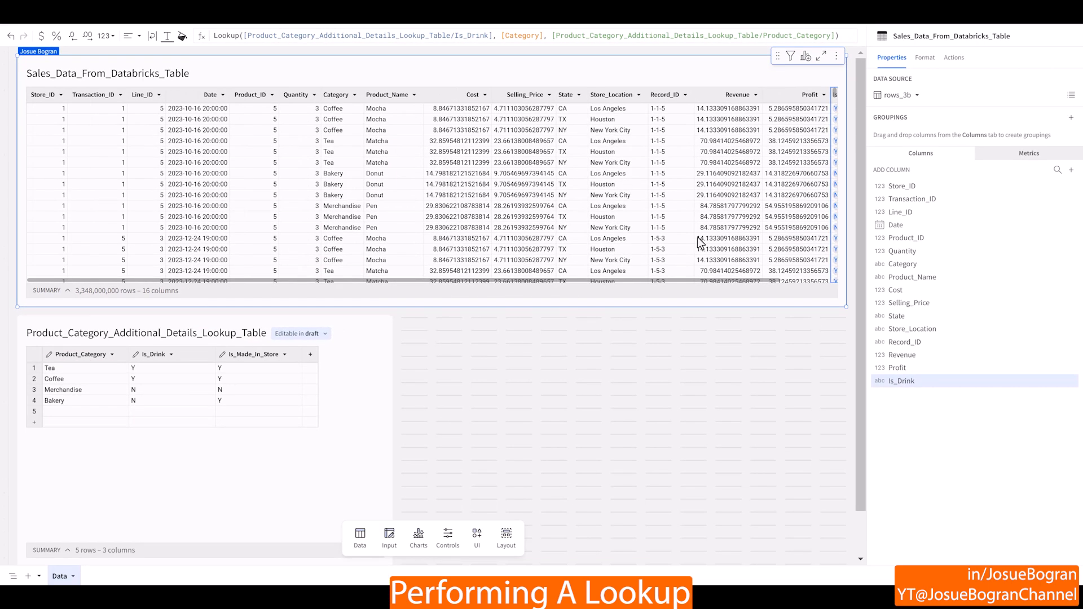
{"action": "scroll", "coordinate": [707, 242], "scroll_direction": "right", "scroll_amount": 2}
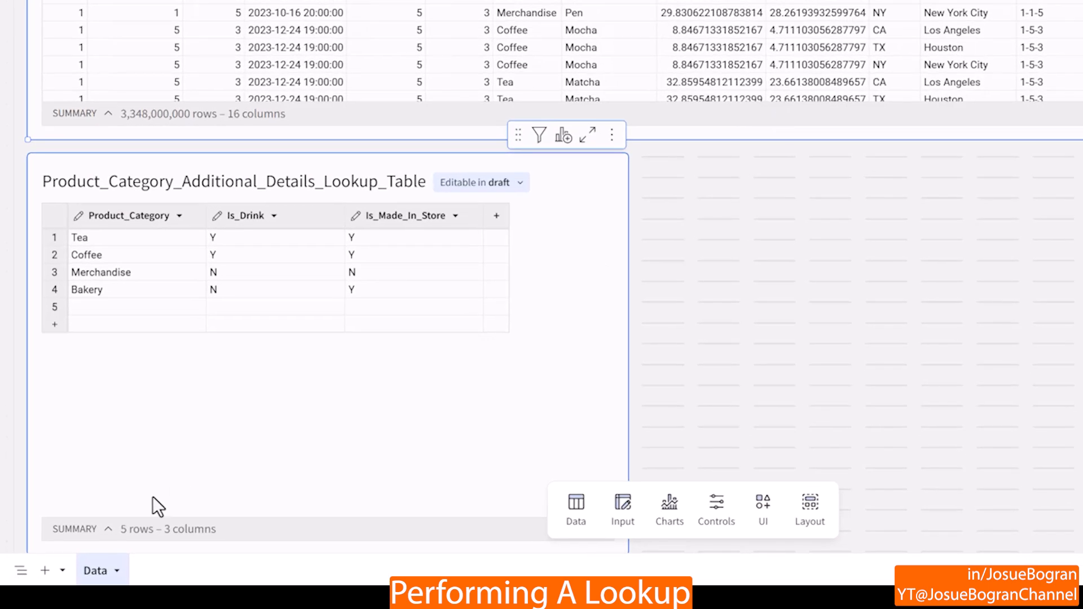
Add a new page with a bar chart sourced from Sales_Data_From_Databricks_Table and widen the chart across the page
{"action": "left_click", "coordinate": [43, 570]}
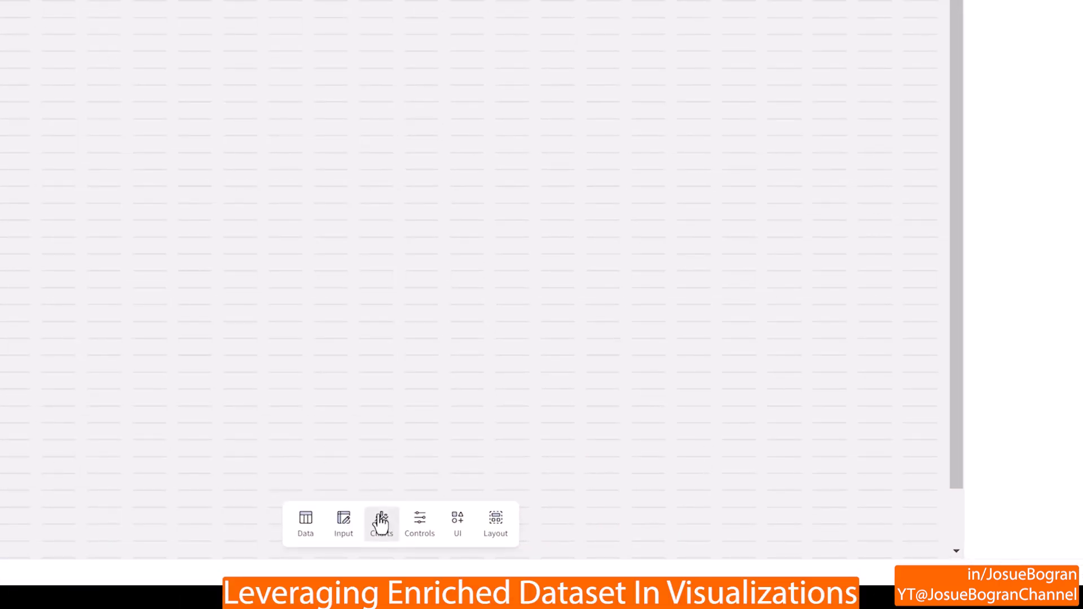
{"action": "left_click", "coordinate": [381, 523]}
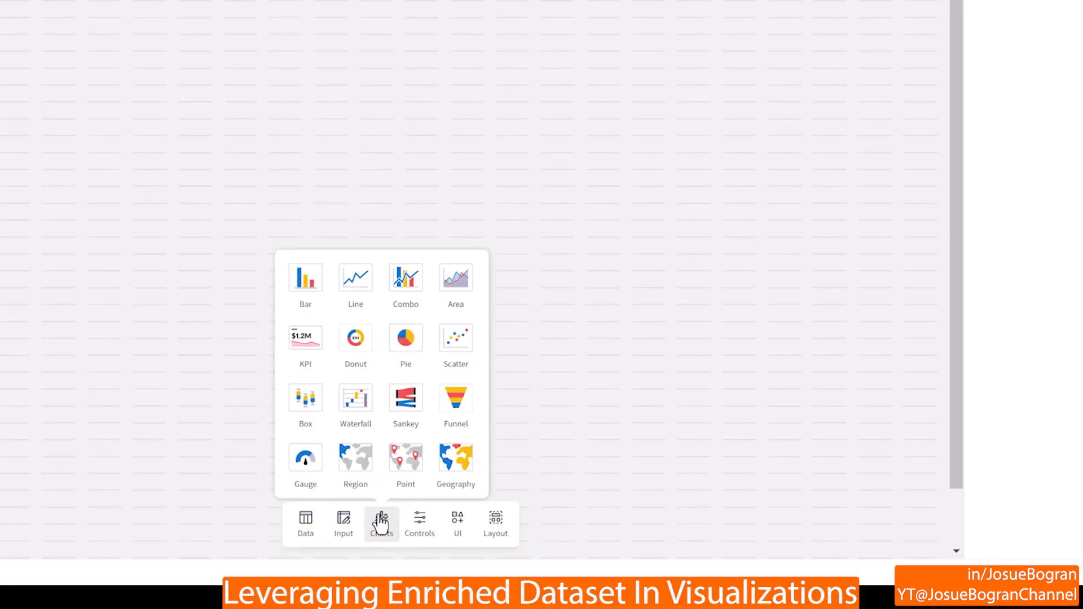
{"action": "left_click", "coordinate": [314, 283]}
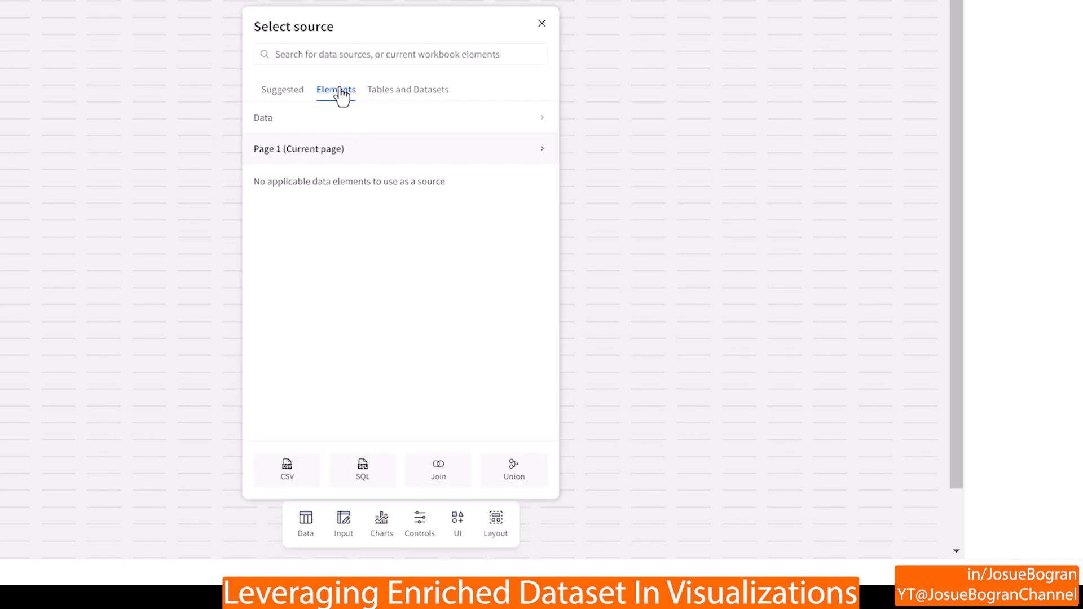
{"action": "left_click", "coordinate": [355, 118]}
{"action": "mouse_move", "coordinate": [456, 160]}
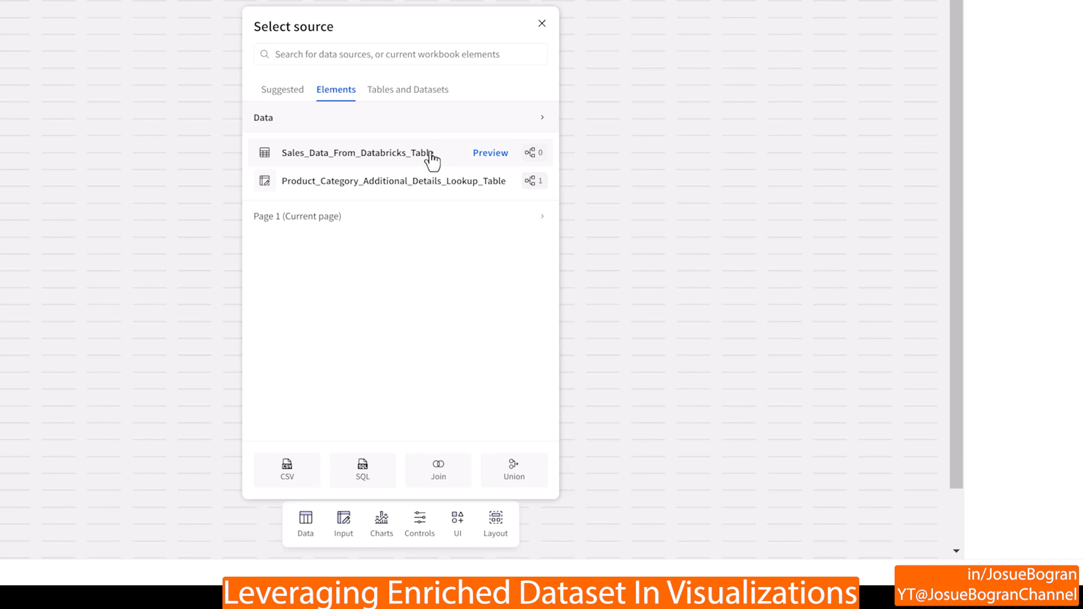
{"action": "left_click", "coordinate": [432, 160]}
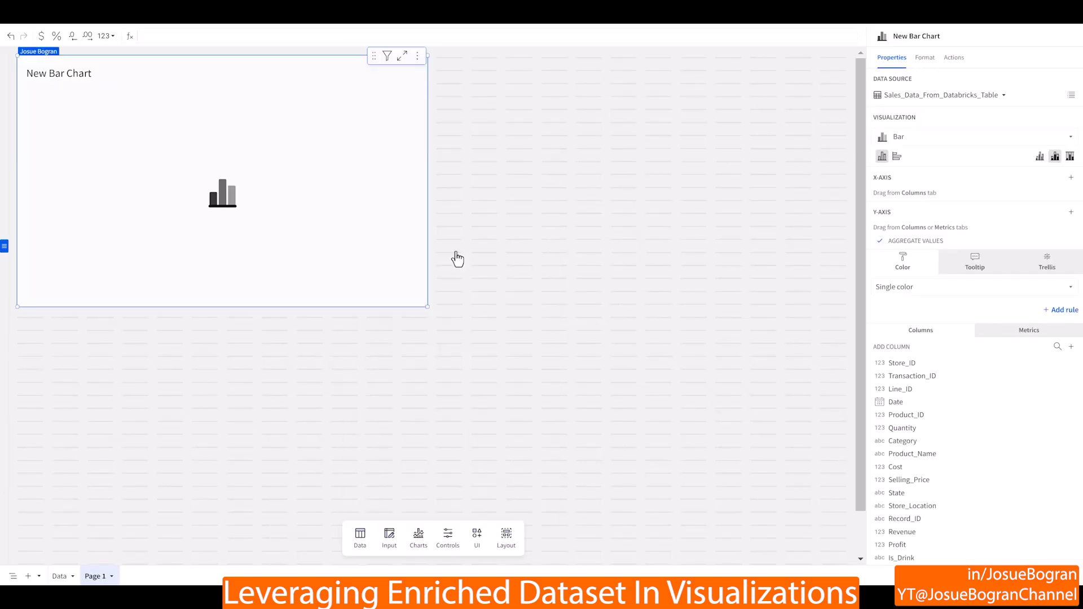
{"action": "left_click_drag", "start_coordinate": [427, 184], "coordinate": [846, 164]}
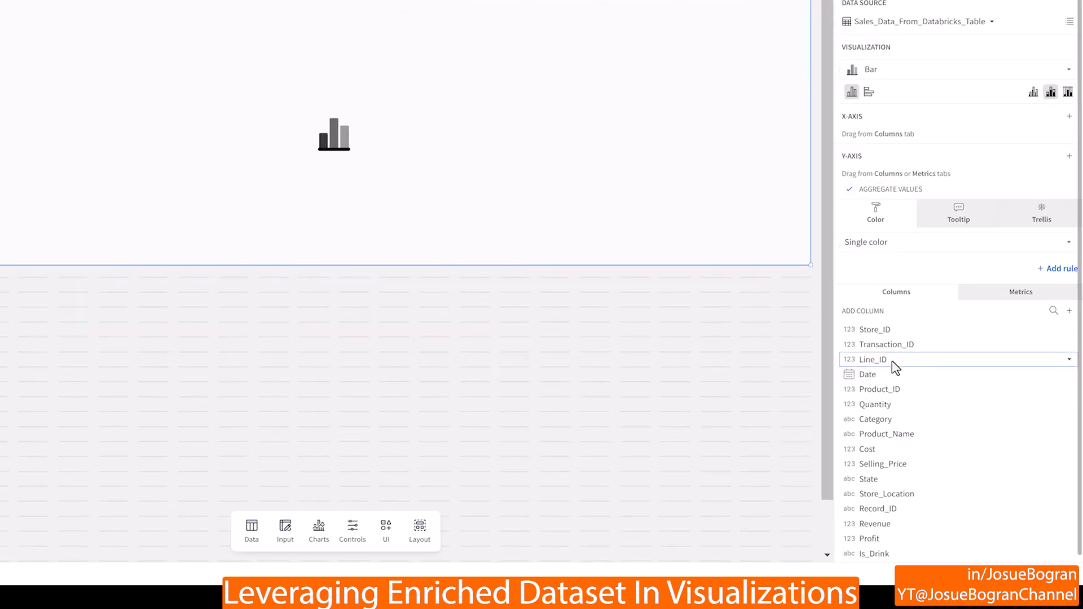
Put Date on the bar chart's x-axis and Profit on its y-axis
{"action": "left_click_drag", "start_coordinate": [868, 374], "coordinate": [943, 135]}
{"action": "scroll", "coordinate": [981, 412], "scroll_direction": "down", "scroll_amount": 1}
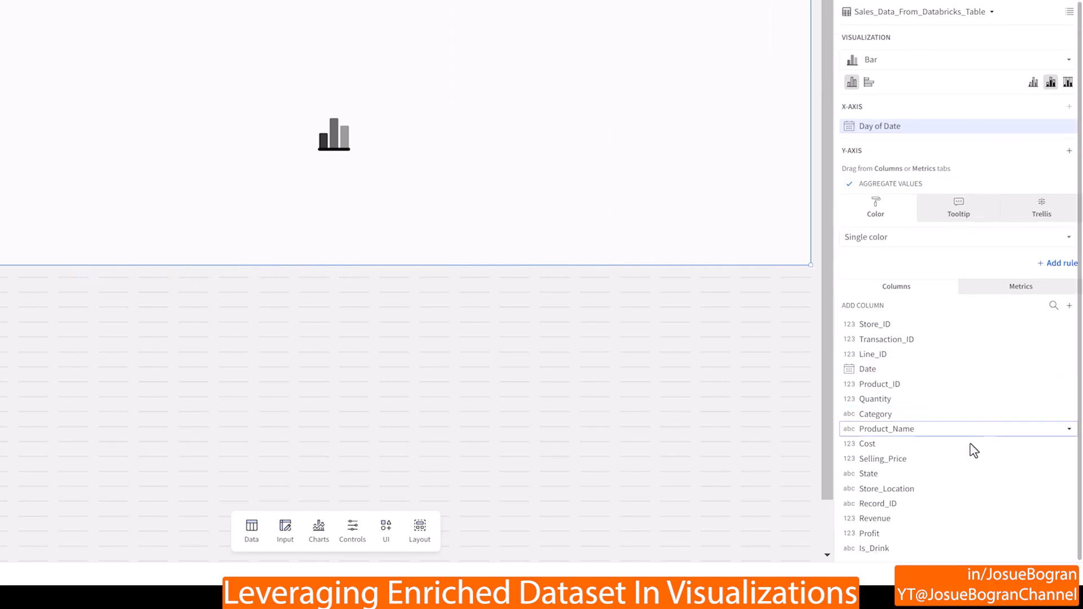
{"action": "left_click_drag", "start_coordinate": [914, 544], "coordinate": [923, 174]}
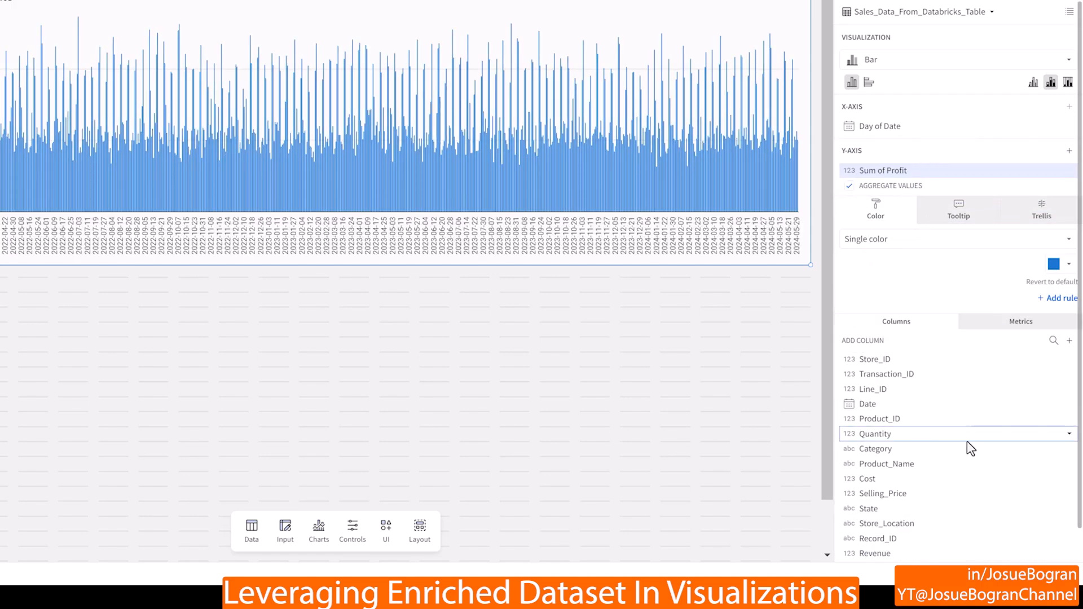
{"action": "scroll", "coordinate": [969, 447], "scroll_direction": "down", "scroll_amount": 1}
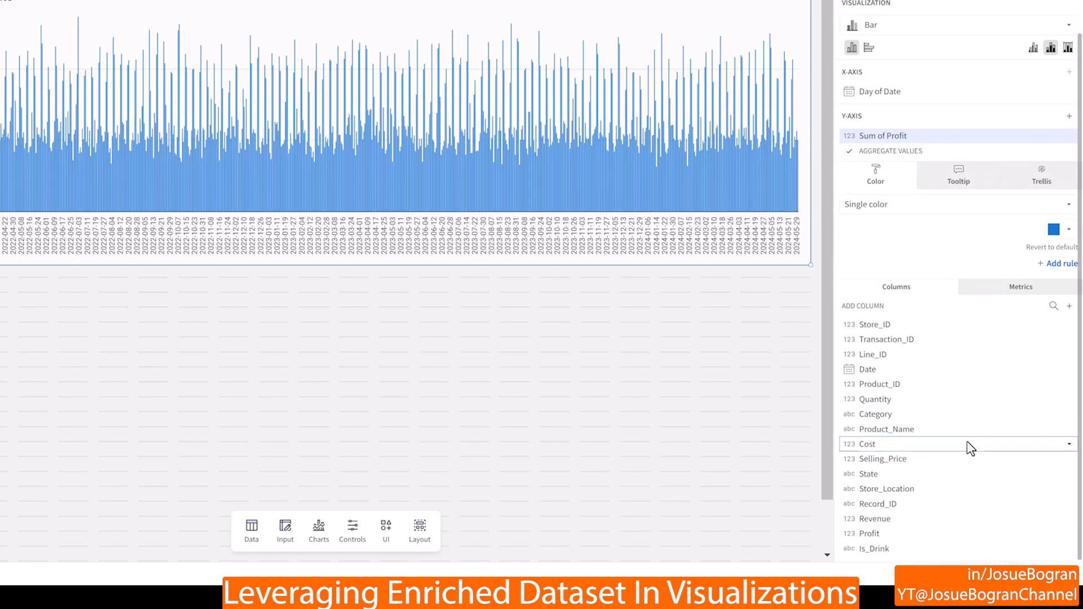
Truncate the x-axis date to Month and color the bars by the Is_Drink category
{"action": "left_click", "coordinate": [1066, 94]}
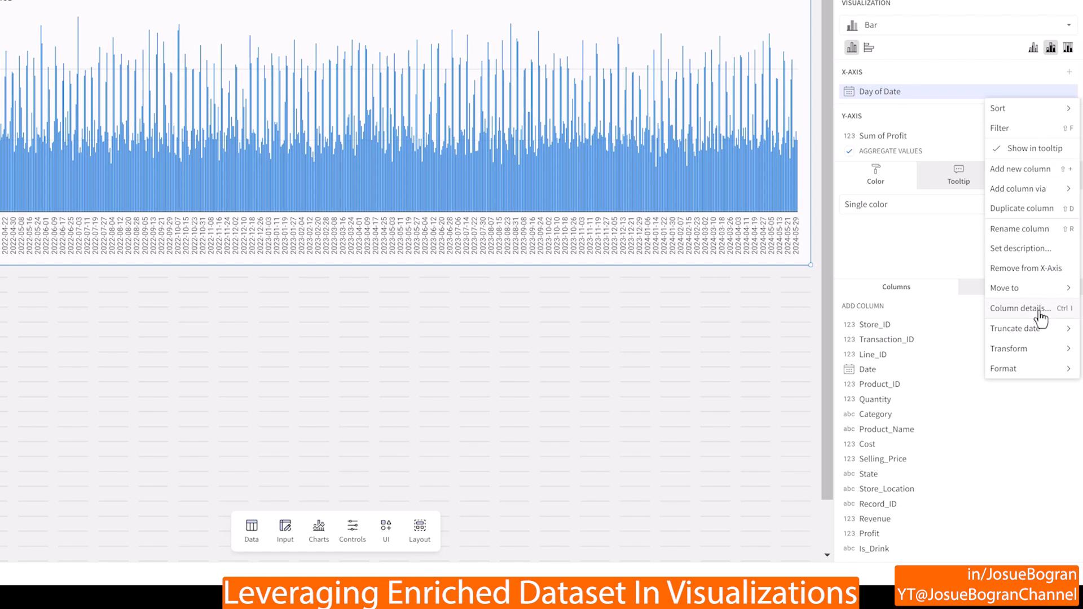
{"action": "mouse_move", "coordinate": [1035, 331]}
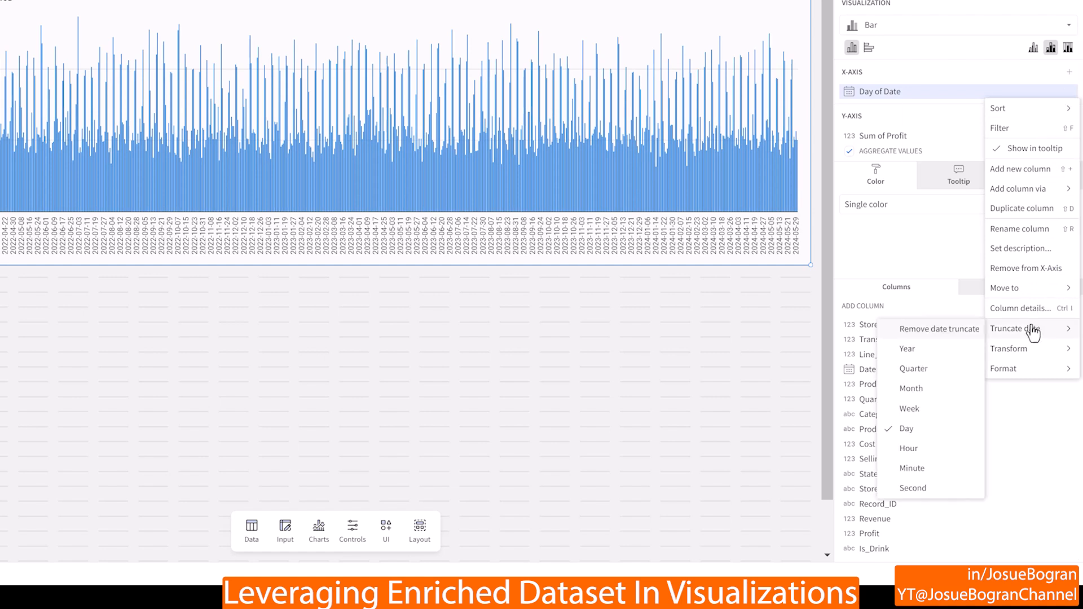
{"action": "left_click", "coordinate": [950, 398]}
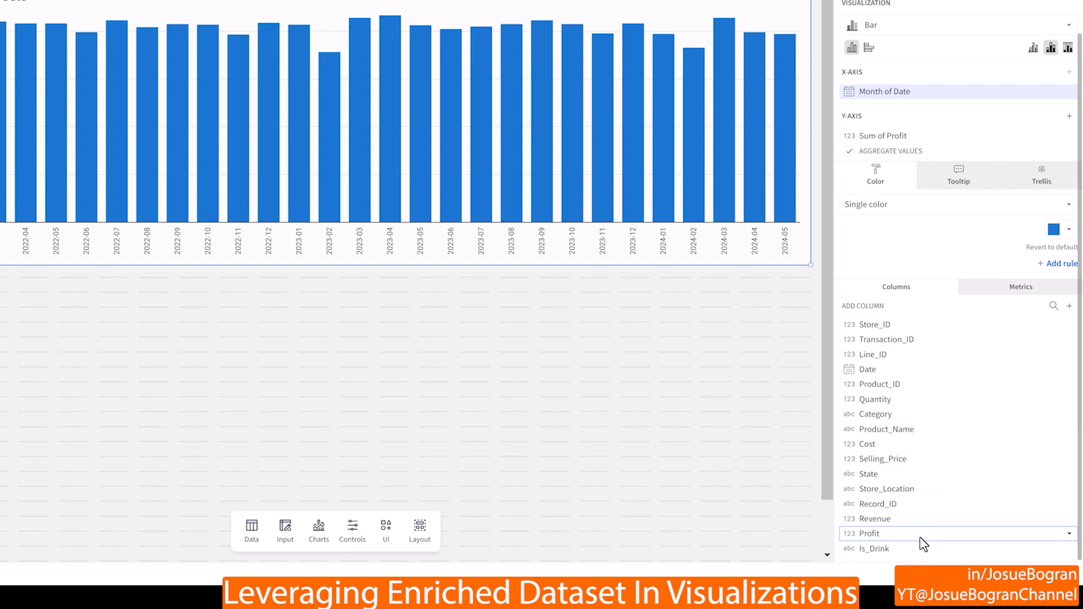
{"action": "left_click_drag", "start_coordinate": [914, 551], "coordinate": [978, 230]}
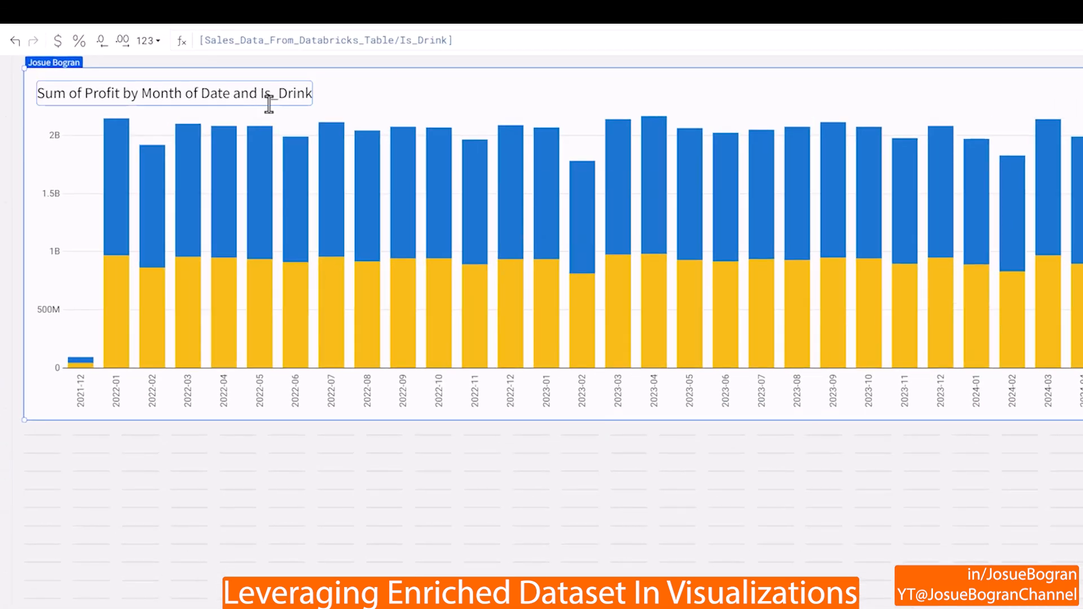
Retitle the bar chart as Profit By Year-Month, Sliced By Whether Drink Item "Yes" or "No"
{"action": "triple_click", "coordinate": [269, 104]}
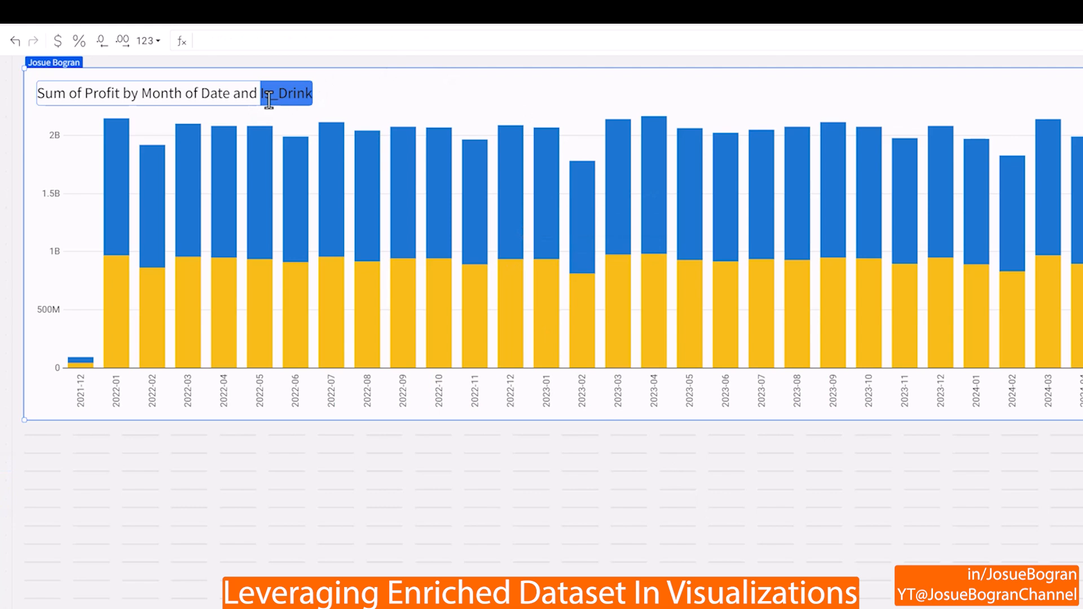
{"action": "type", "text": "Profit"}
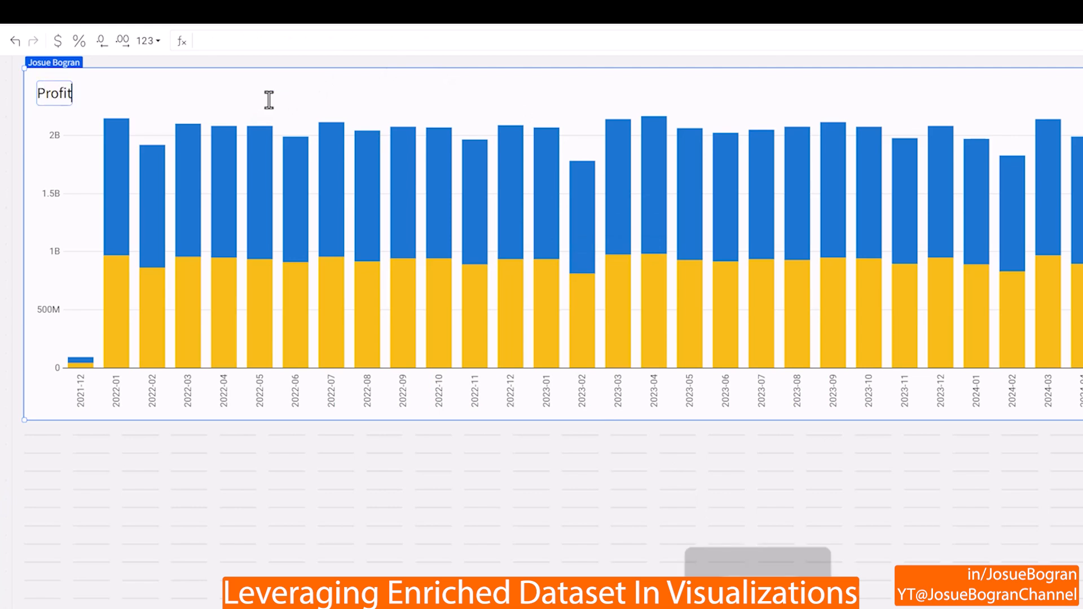
{"action": "type", "text": " By Year-Month, Sliced By Whether Drink"}
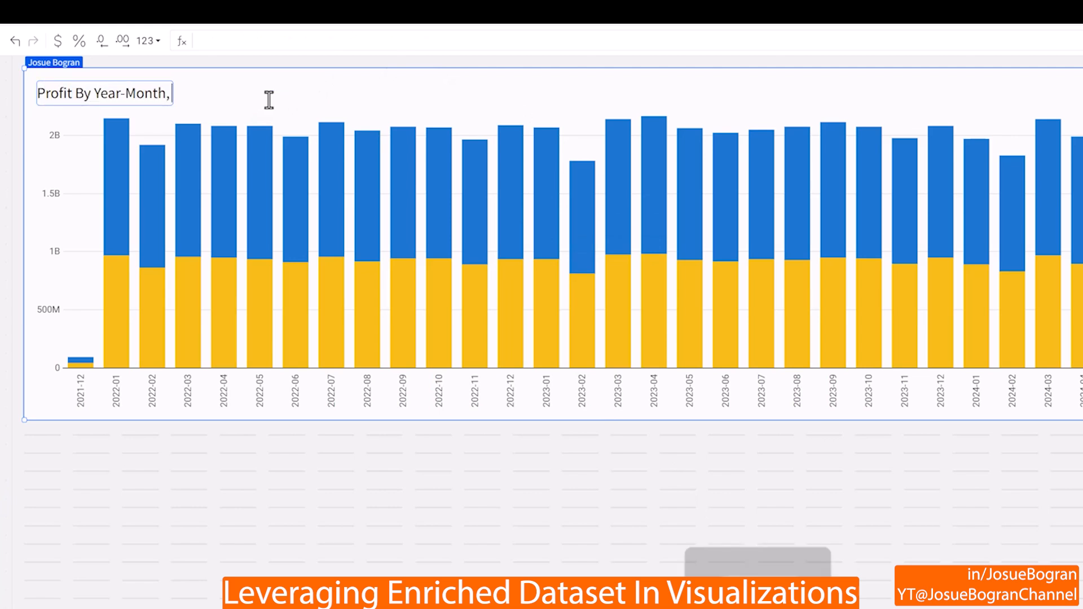
{"action": "type", "text": " Item \"Yes\" or \"No\""}
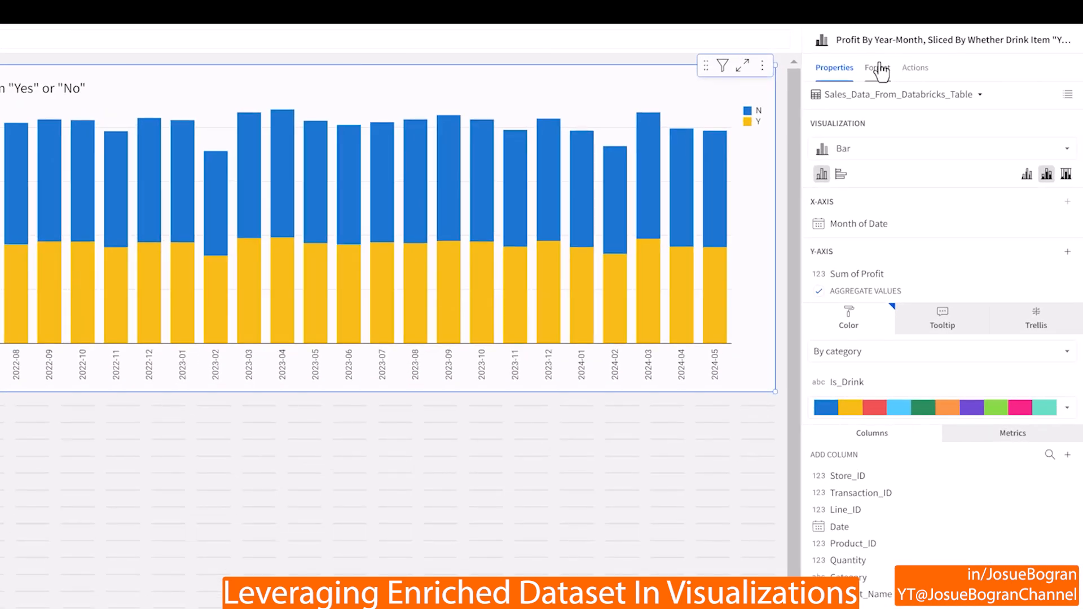
Center-align the bar chart's title
{"action": "left_click", "coordinate": [924, 58]}
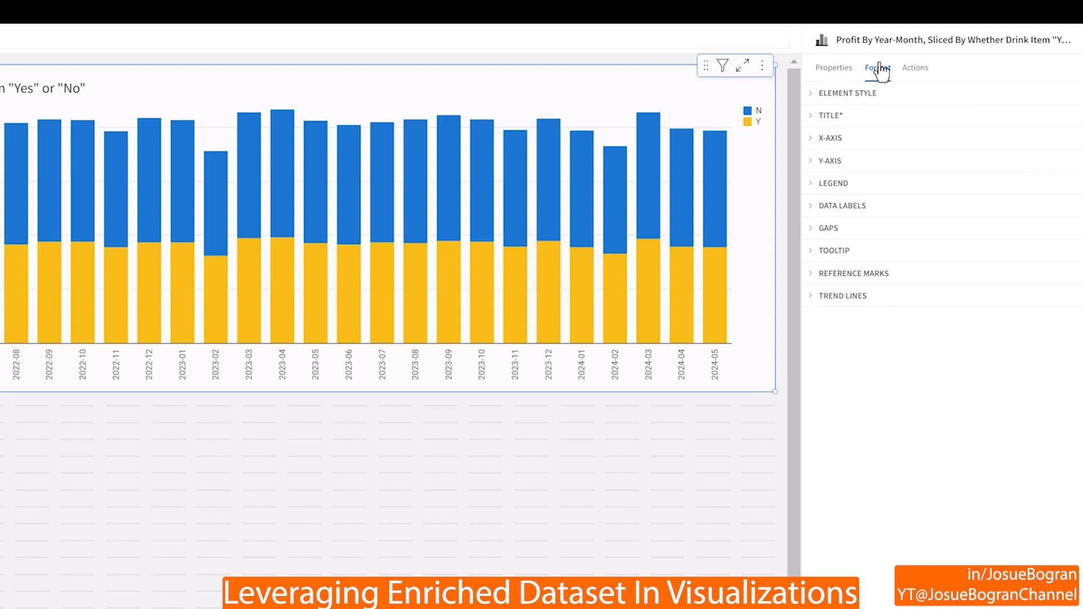
{"action": "left_click", "coordinate": [869, 118]}
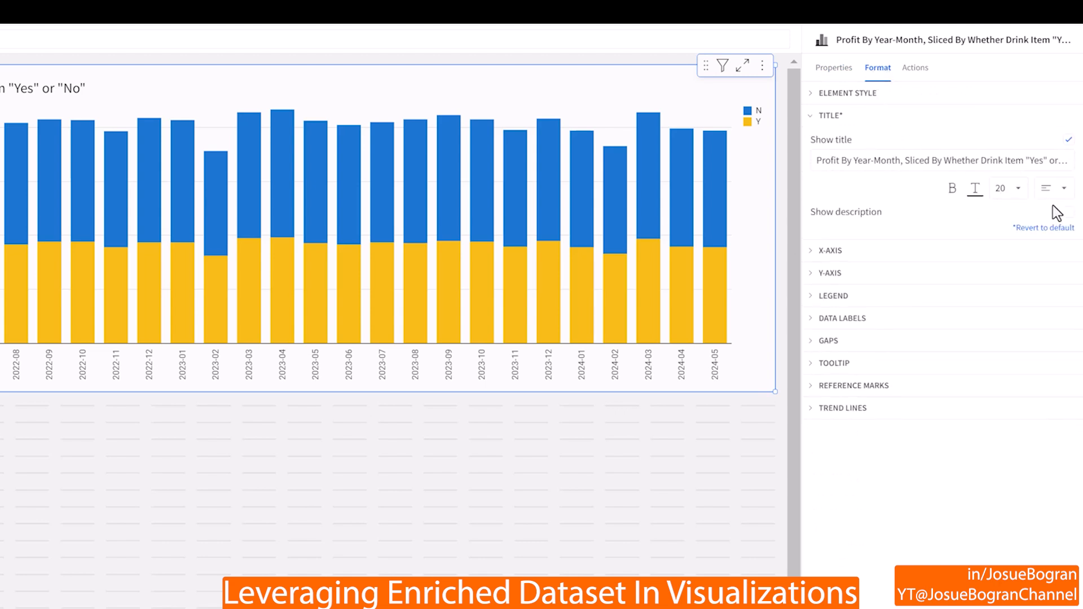
{"action": "left_click", "coordinate": [1061, 191]}
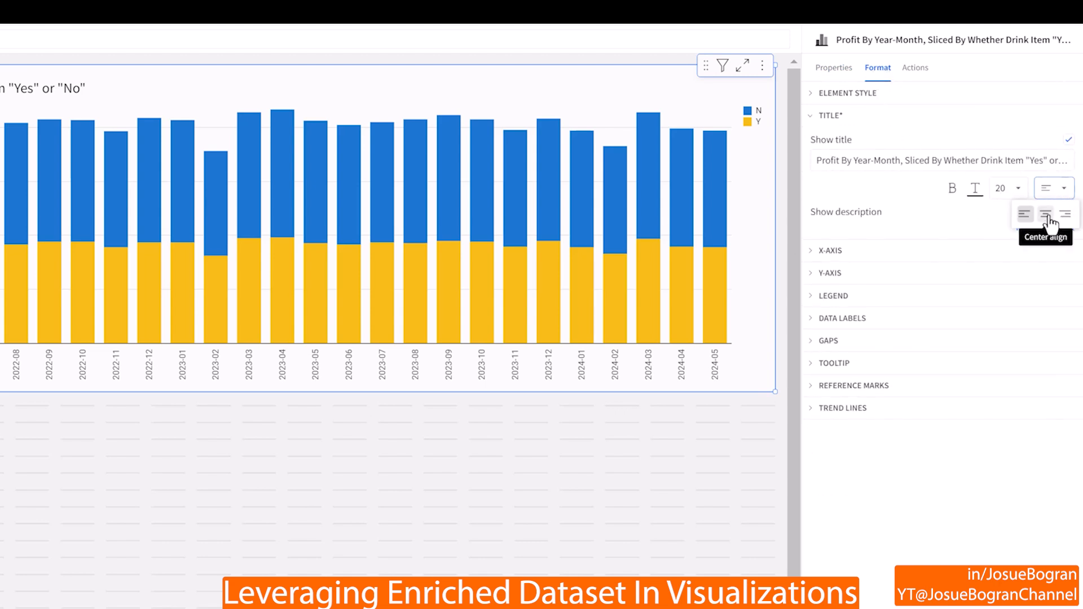
{"action": "left_click", "coordinate": [1046, 216]}
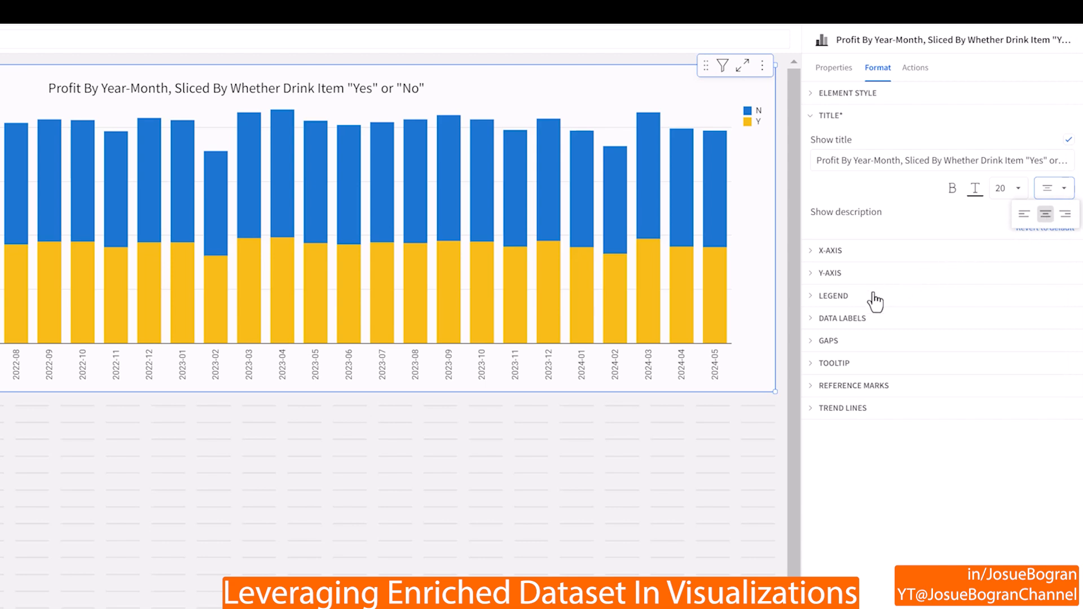
Show bar total data labels and segment data labels for all series of the chart
{"action": "left_click", "coordinate": [877, 319]}
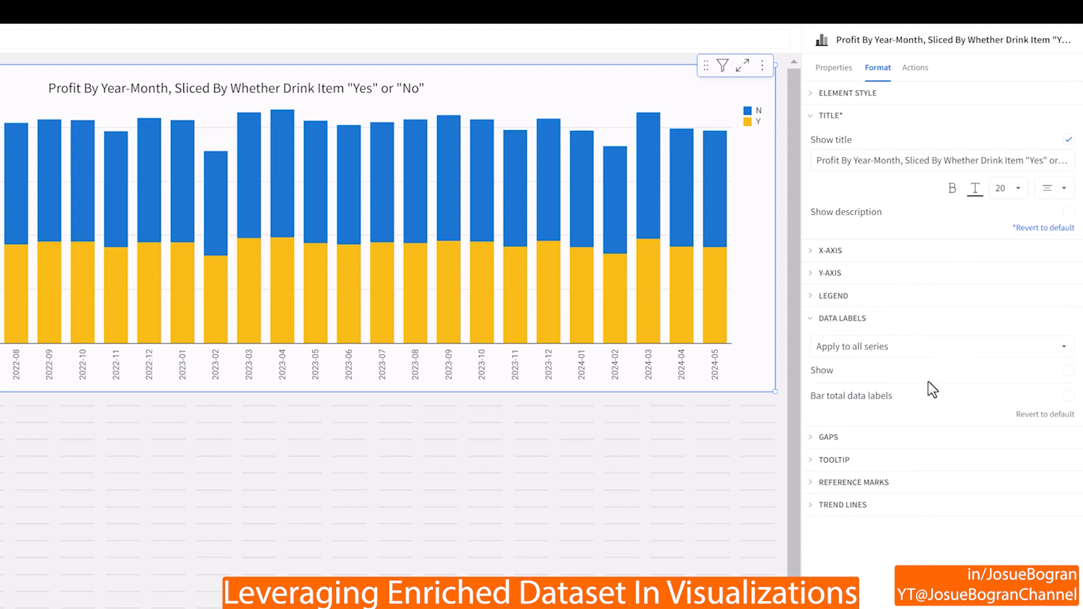
{"action": "left_click", "coordinate": [1068, 396]}
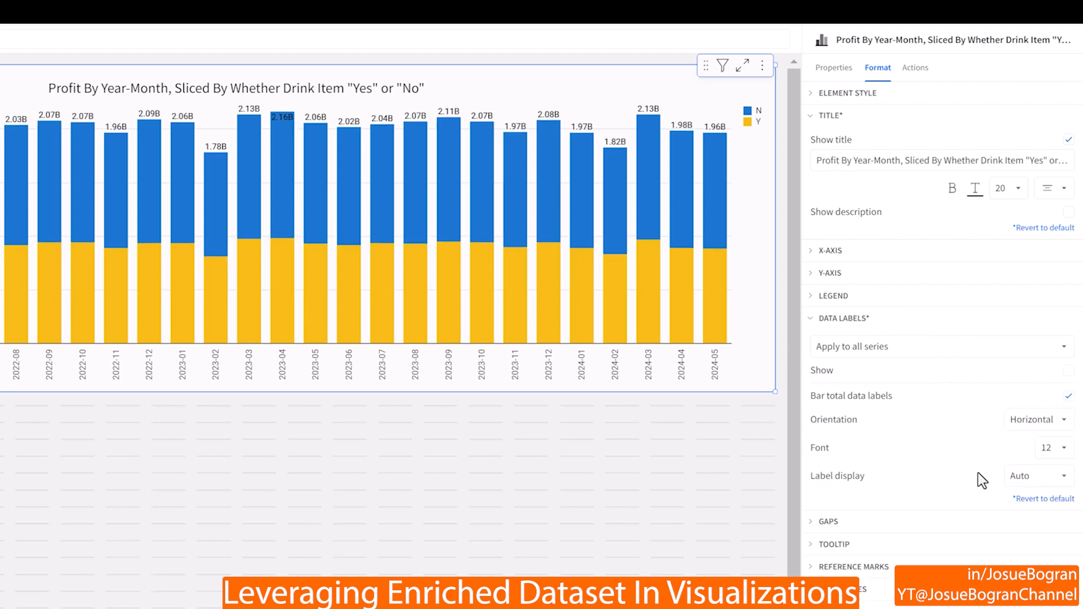
{"action": "left_click", "coordinate": [1068, 371]}
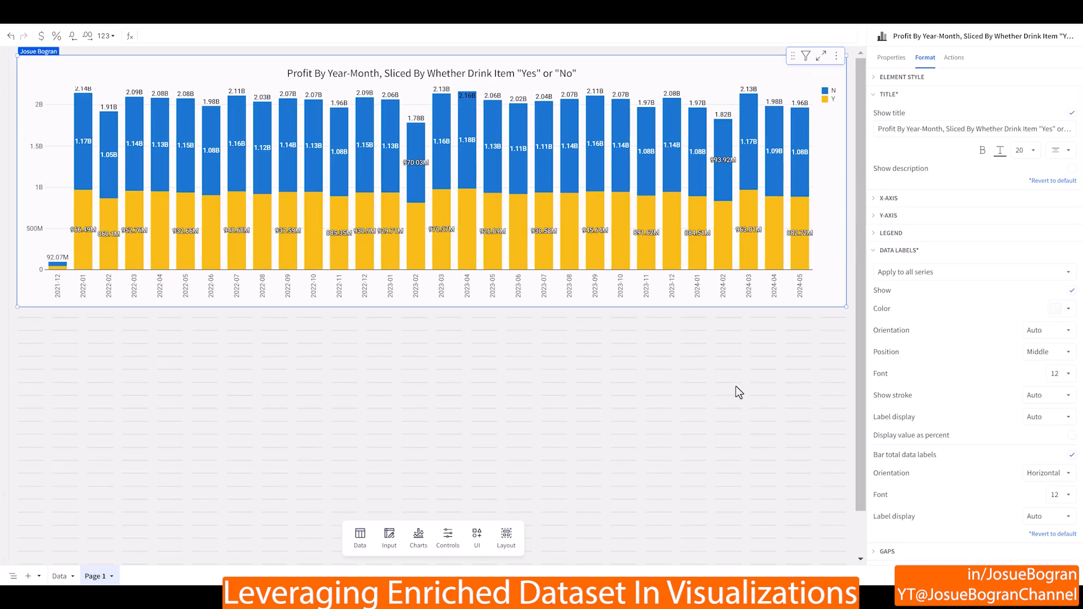
{"action": "left_click", "coordinate": [735, 386]}
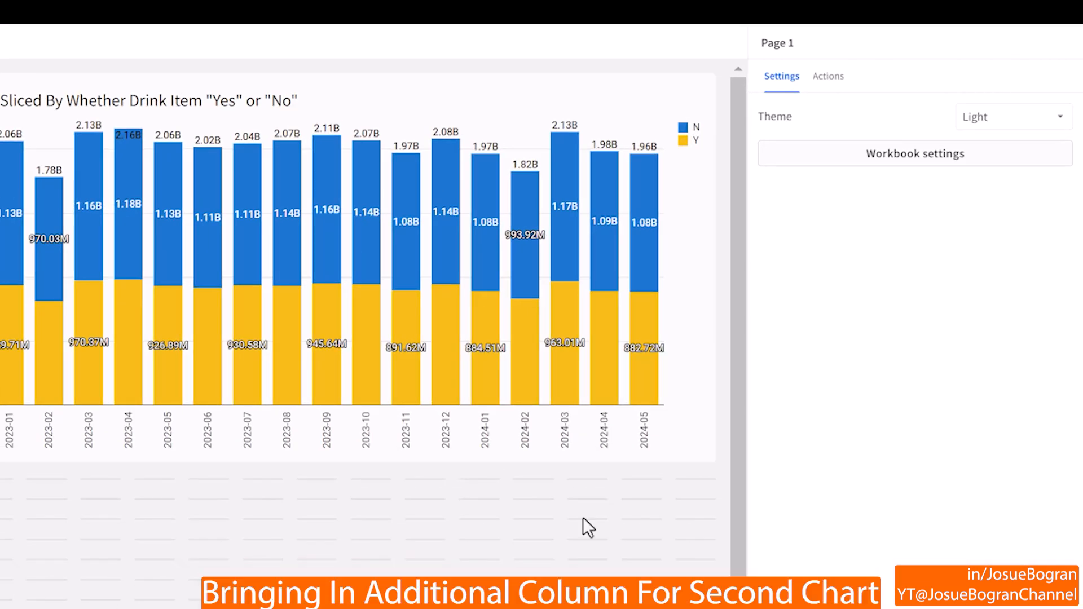
Duplicate the profit bar chart on Page 1
{"action": "mouse_move", "coordinate": [684, 290]}
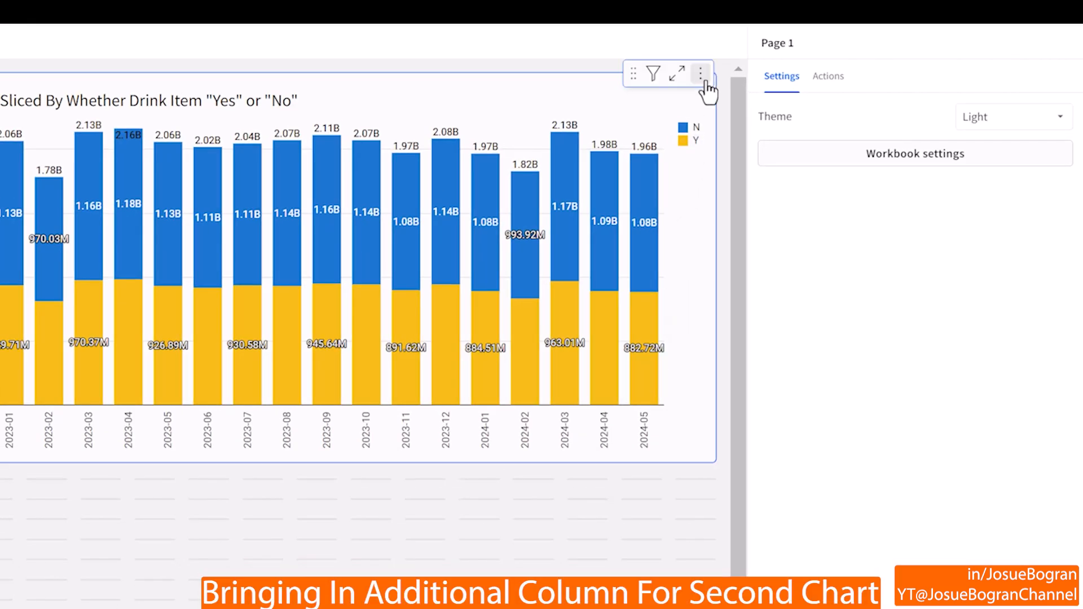
{"action": "left_click", "coordinate": [701, 74]}
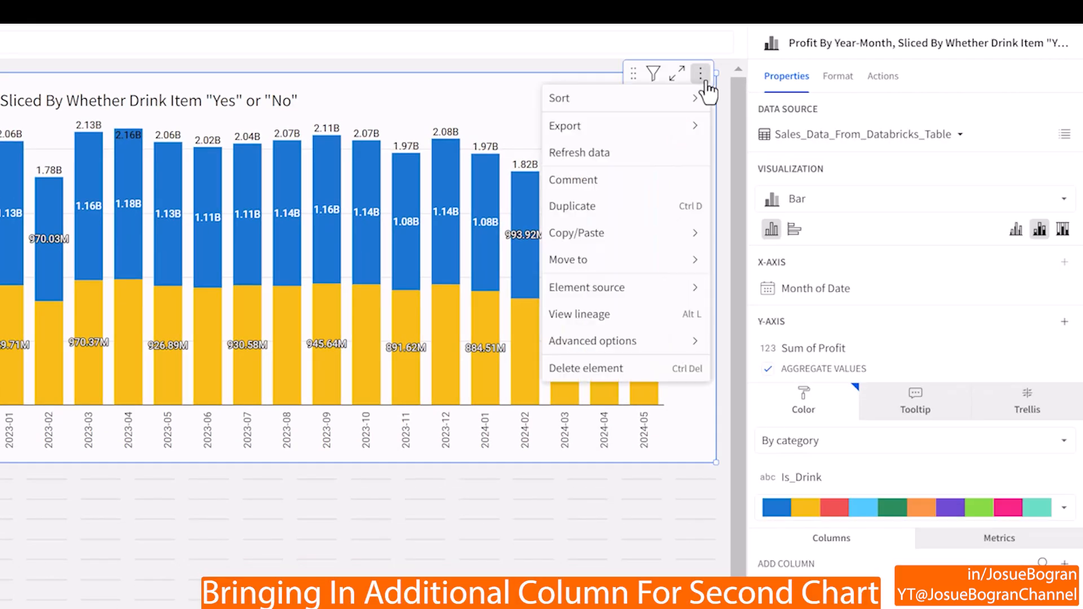
{"action": "left_click", "coordinate": [648, 207]}
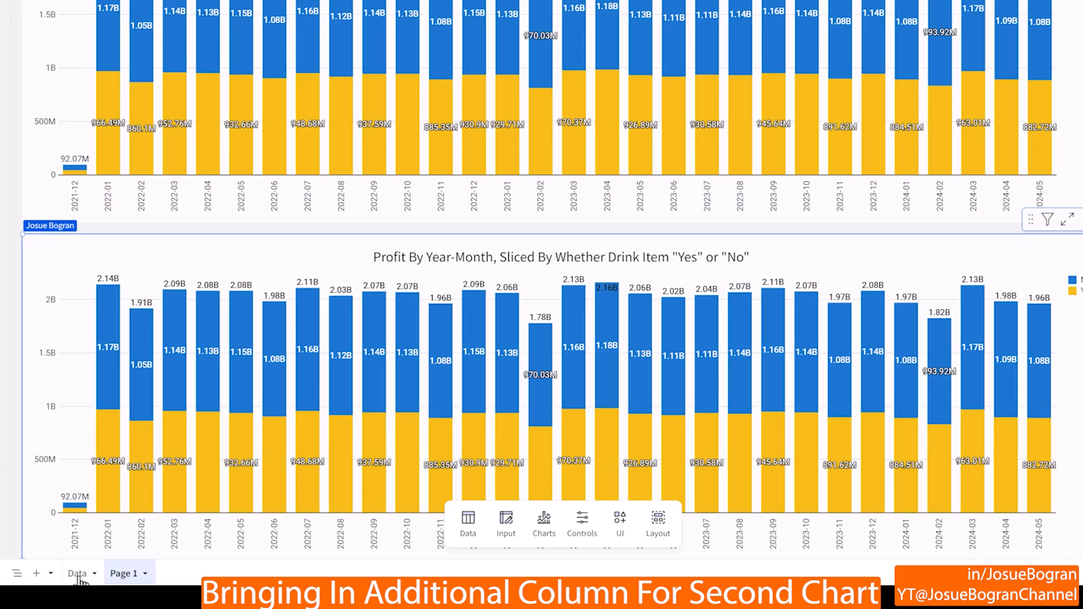
On the Data page, add an Is_Made_In_Store column after Is_Drink in the sales table, containing a copy of Is_Drink's Lookup formula
{"action": "left_click", "coordinate": [78, 574]}
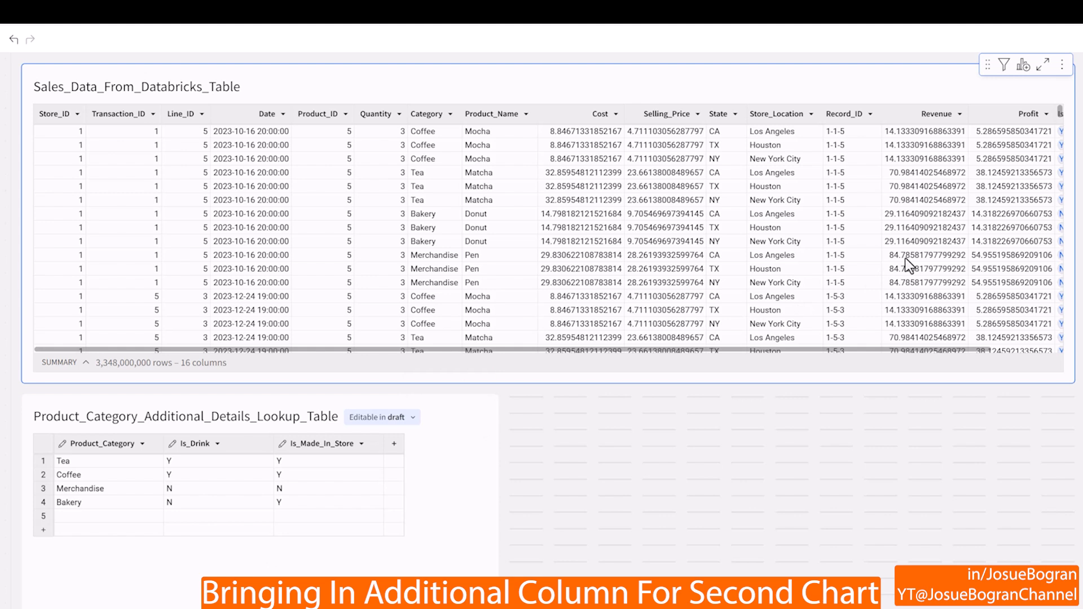
{"action": "scroll", "coordinate": [853, 265], "scroll_direction": "right", "scroll_amount": 1}
{"action": "left_click", "coordinate": [1025, 132]}
{"action": "left_click", "coordinate": [554, 37]}
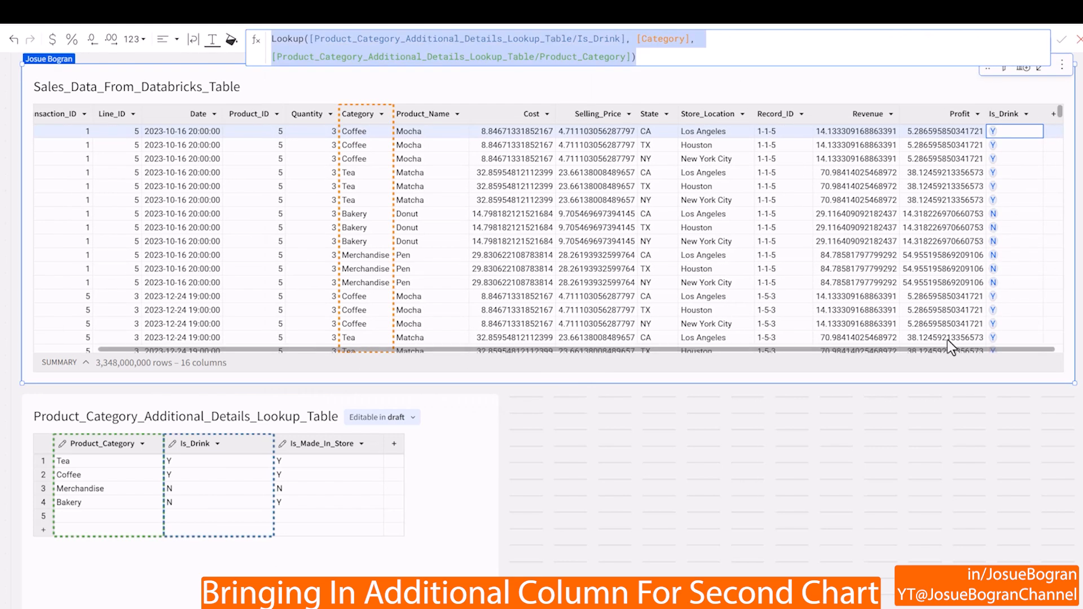
{"action": "left_click_drag", "start_coordinate": [1059, 112], "coordinate": [1058, 144]}
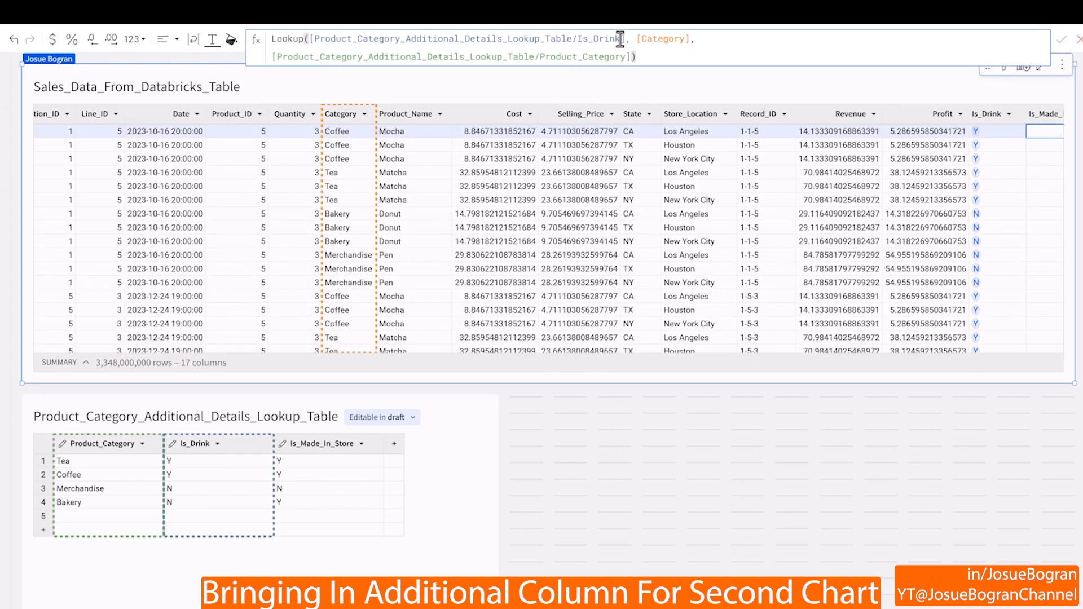
Change the new column's Lookup formula to return the lookup table's Is_Made_In_Store instead of Is_Drink
{"action": "left_click", "coordinate": [620, 39]}
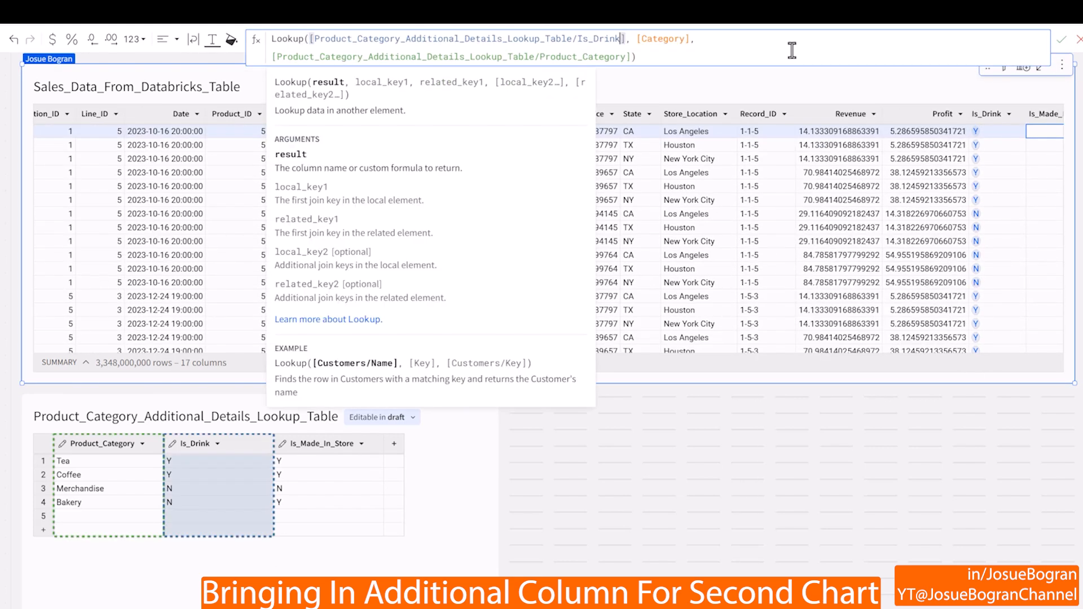
{"action": "key", "text": "BackSpace"}
{"action": "key", "text": "BackSpace"}
{"action": "key", "text": "BackSpace"}
{"action": "key", "text": "BackSpace"}
{"action": "key", "text": "BackSpace"}
{"action": "type", "text": "M"}
{"action": "left_click", "coordinate": [627, 56]}
{"action": "key", "text": "Return"}
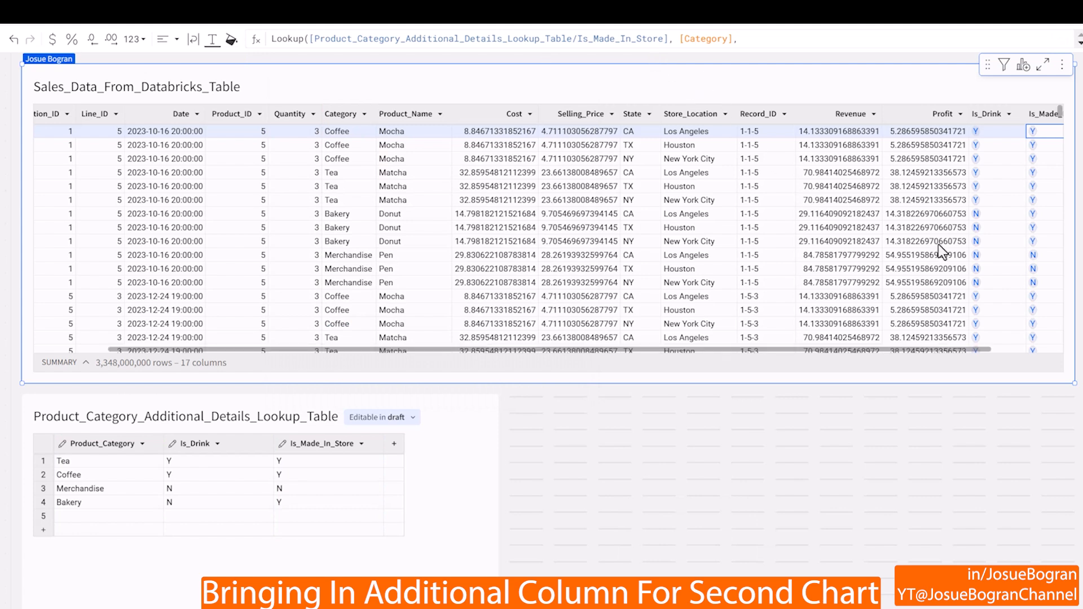
{"action": "scroll", "coordinate": [991, 275], "scroll_direction": "right", "scroll_amount": 3}
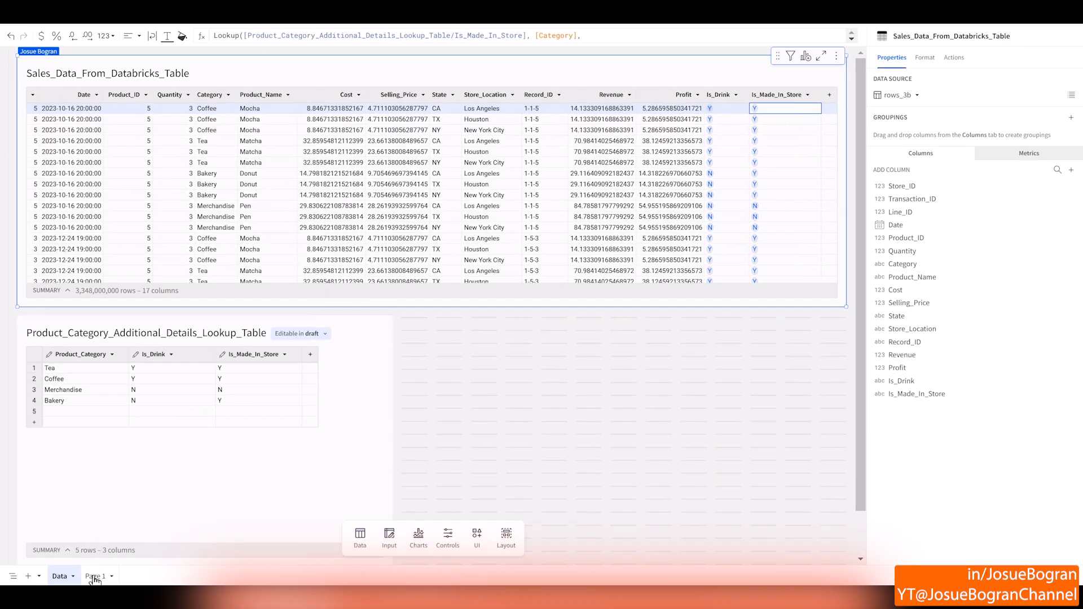
Switch to Page 1 and rename it Dashboard
{"action": "left_click", "coordinate": [97, 575]}
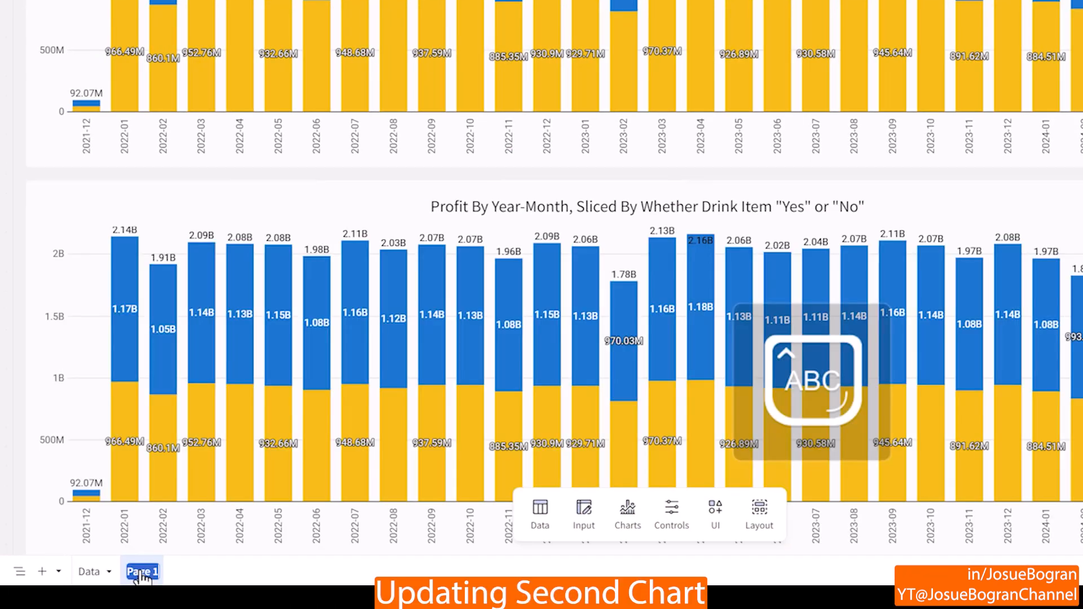
{"action": "type", "text": "D"}
{"action": "key", "text": "Caps_Lock"}
{"action": "type", "text": "ashboa"}
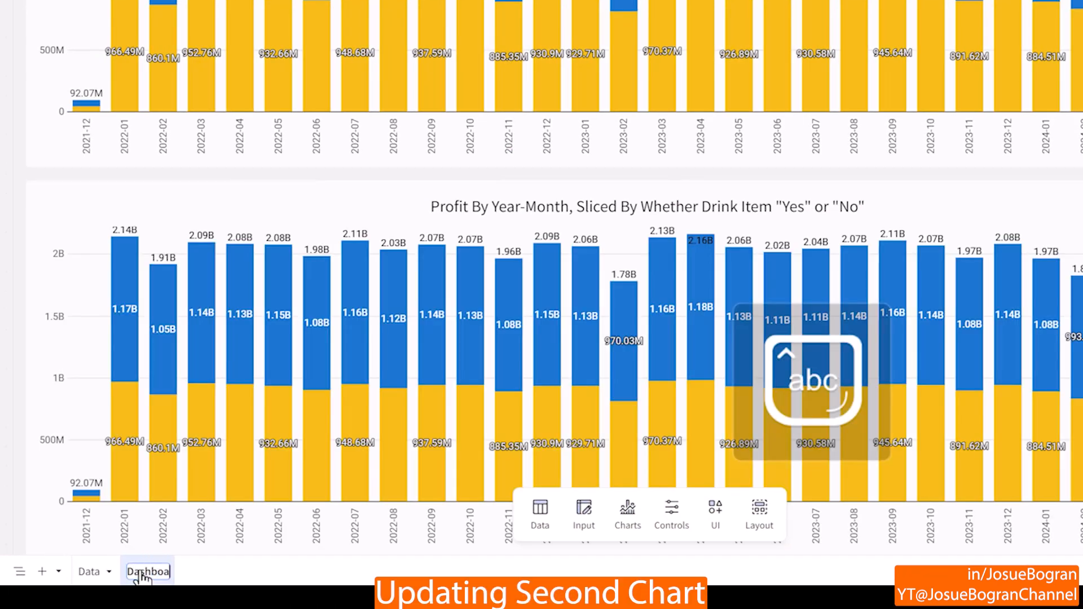
{"action": "type", "text": "rd"}
{"action": "key", "text": "Return"}
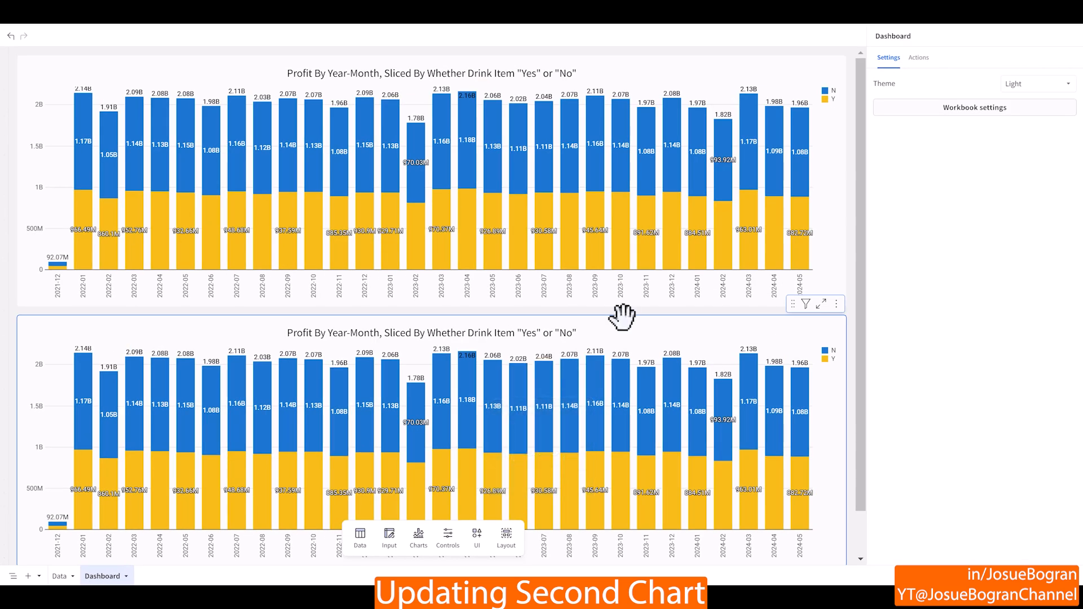
Color the duplicated lower profit chart by the Is_Made_In_Store category instead of Is_Drink
{"action": "left_click", "coordinate": [620, 317]}
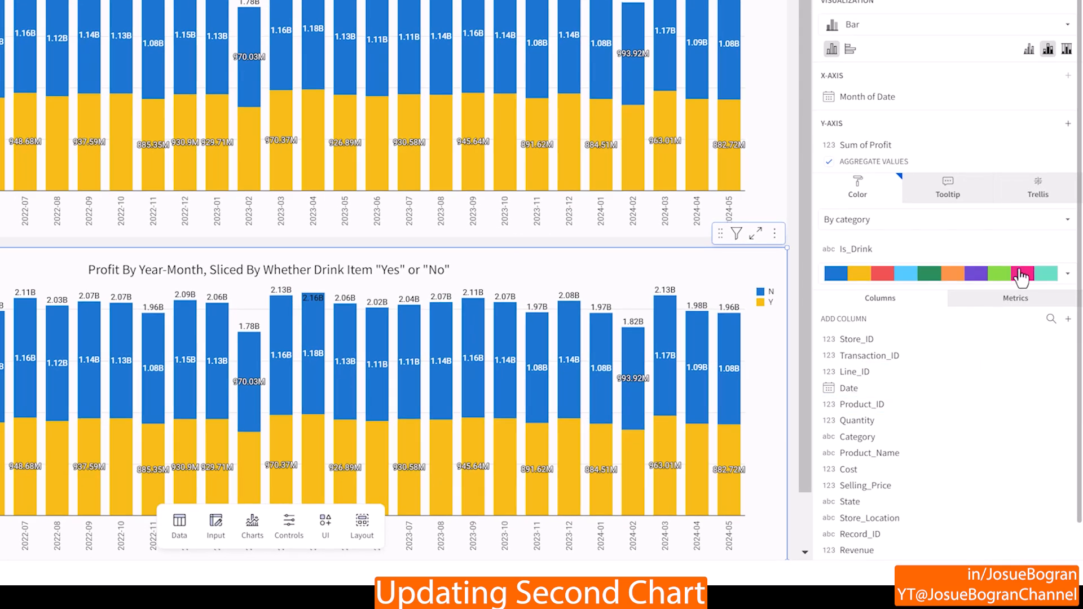
{"action": "scroll", "coordinate": [1021, 464], "scroll_direction": "down", "scroll_amount": 1}
{"action": "left_click_drag", "start_coordinate": [932, 546], "coordinate": [902, 208]}
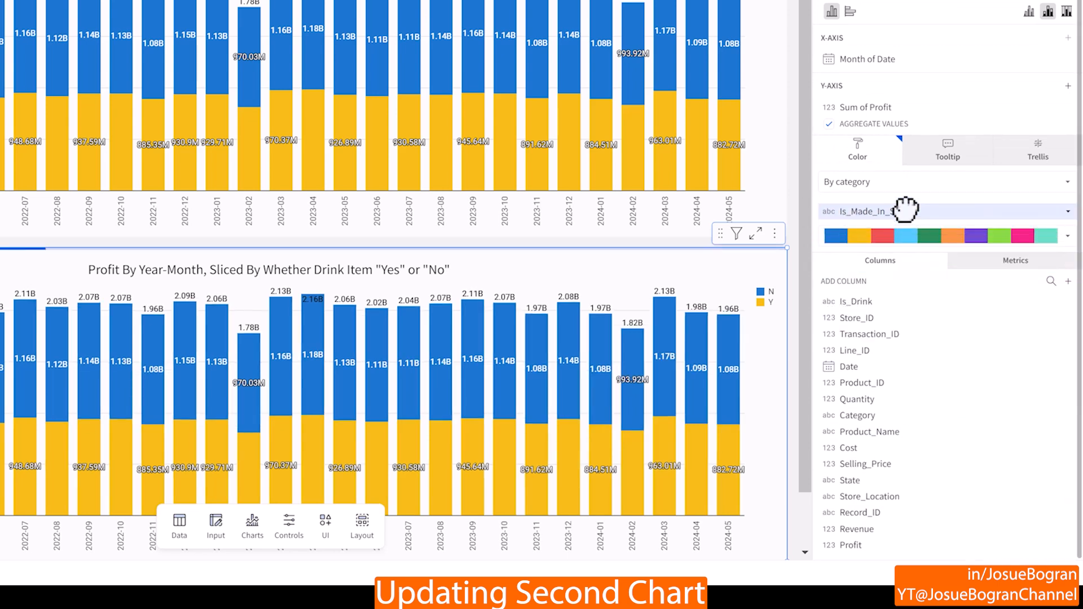
Retitle the lower chart 'Profit By Year-Month, Sliced By Whether Item Is Made In Store "Yes" or "No"'
{"action": "double_click", "coordinate": [361, 271]}
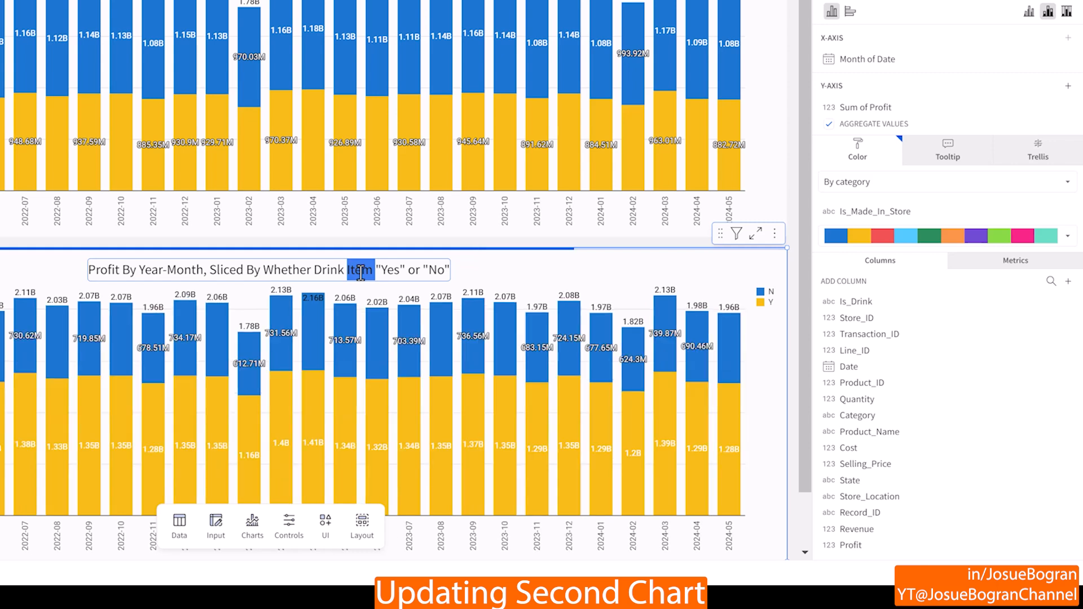
{"action": "key", "text": "BackSpace"}
{"action": "key", "text": "BackSpace"}
{"action": "key", "text": "BackSpace"}
{"action": "key", "text": "BackSpace"}
{"action": "key", "text": "BackSpace"}
{"action": "key", "text": "BackSpace"}
{"action": "key", "text": "BackSpace"}
{"action": "type", "text": "Item Is Made In Store"}
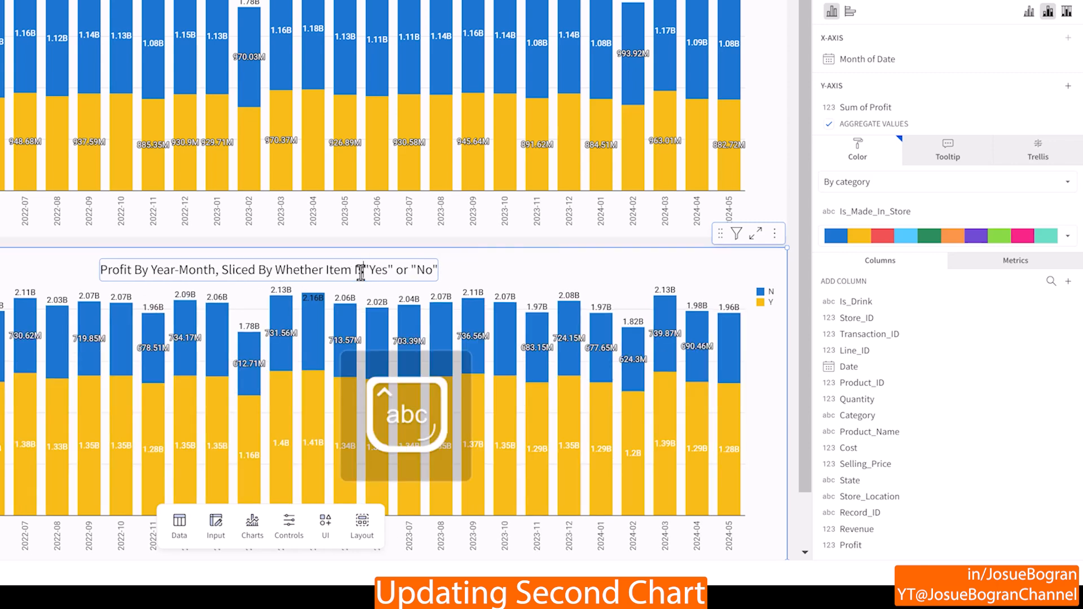
{"action": "left_click", "coordinate": [576, 294]}
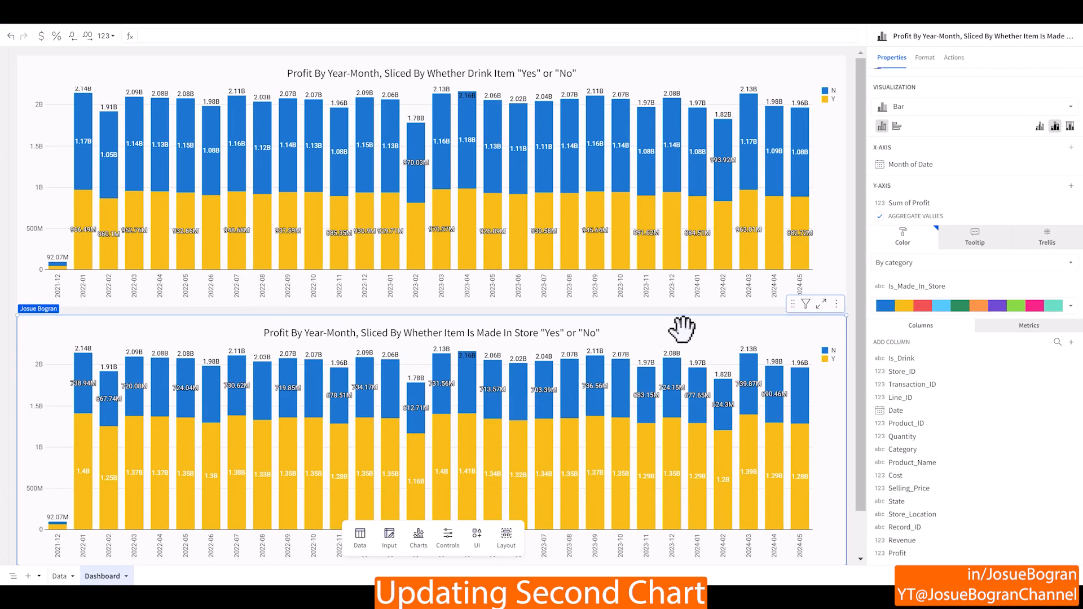
Open the lineage view for the upper chart, which slices profit by drink item
{"action": "scroll", "coordinate": [683, 329], "scroll_direction": "down", "scroll_amount": 1}
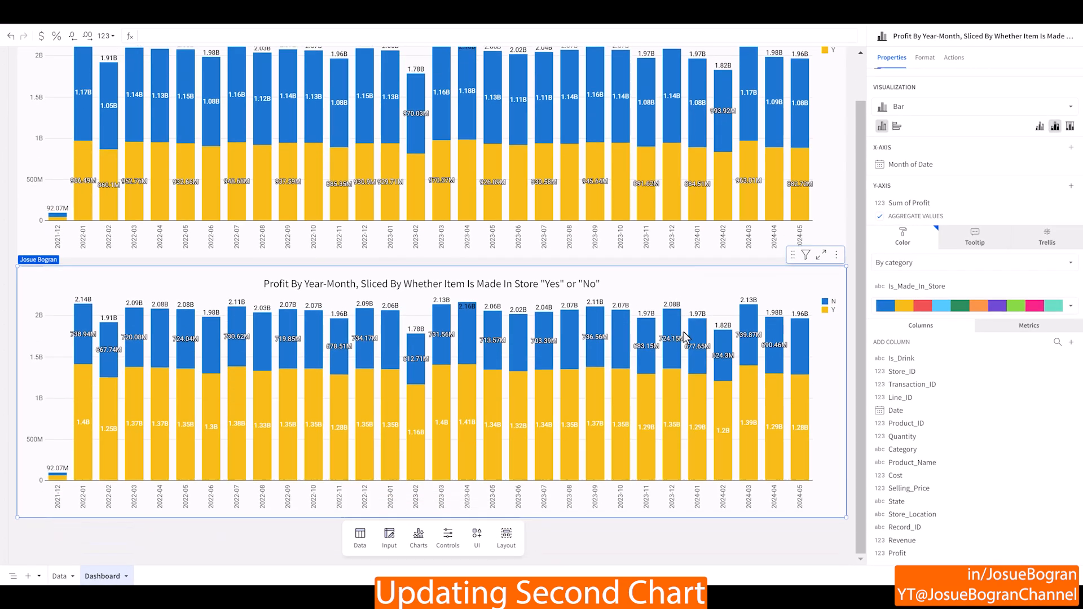
{"action": "scroll", "coordinate": [750, 305], "scroll_direction": "up", "scroll_amount": 1}
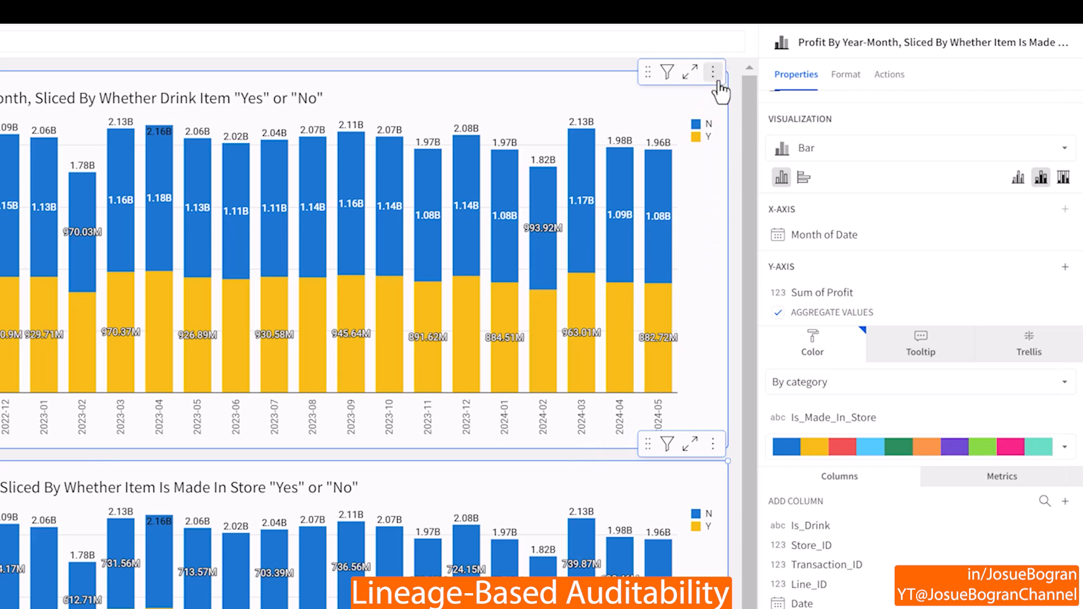
{"action": "left_click", "coordinate": [712, 72]}
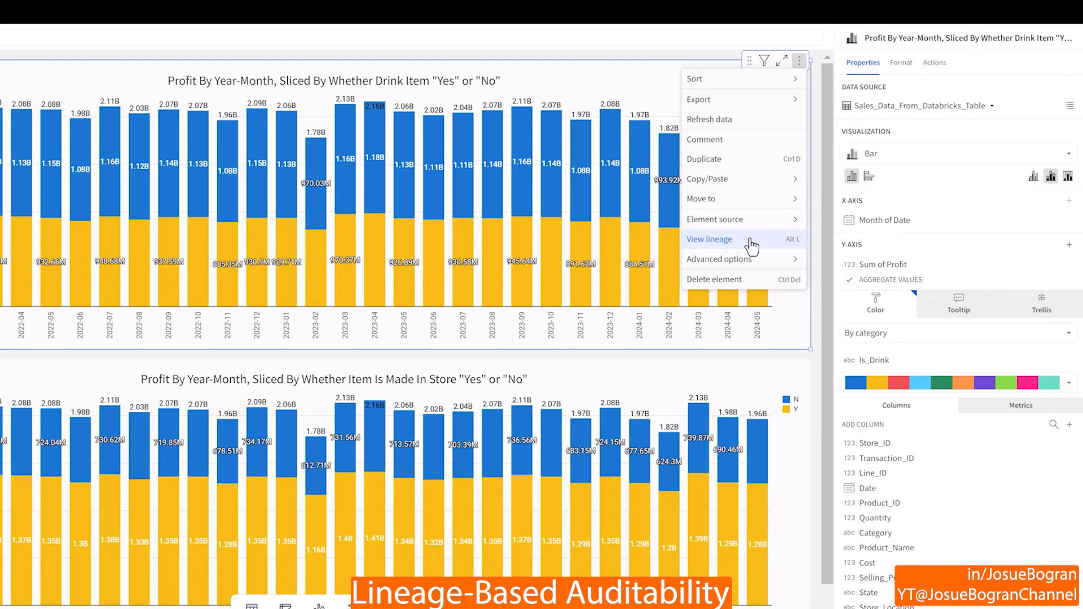
{"action": "left_click", "coordinate": [649, 311]}
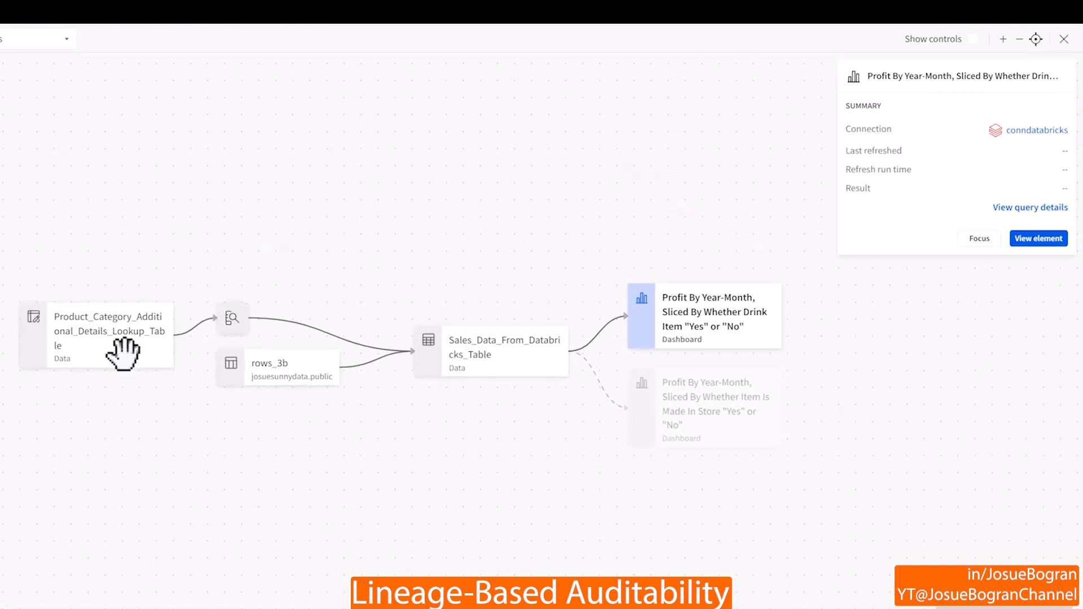
Trace the lineage of rows_3b and Product_Category_Additional_Details_Lookup_Table, and examine the Lookup node's column mappings
{"action": "left_click", "coordinate": [253, 362]}
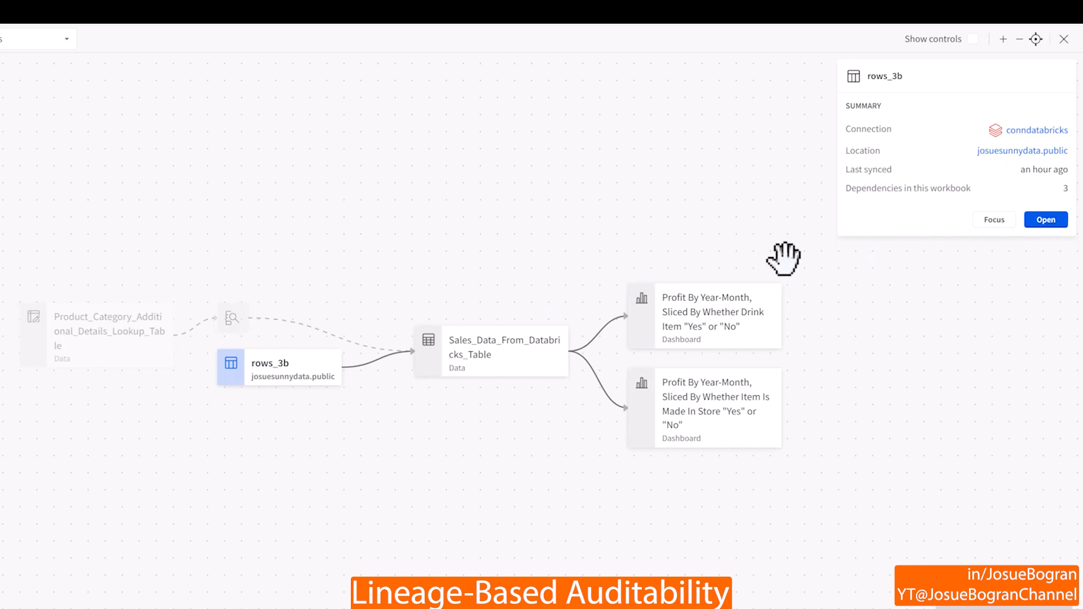
{"action": "left_click", "coordinate": [114, 354]}
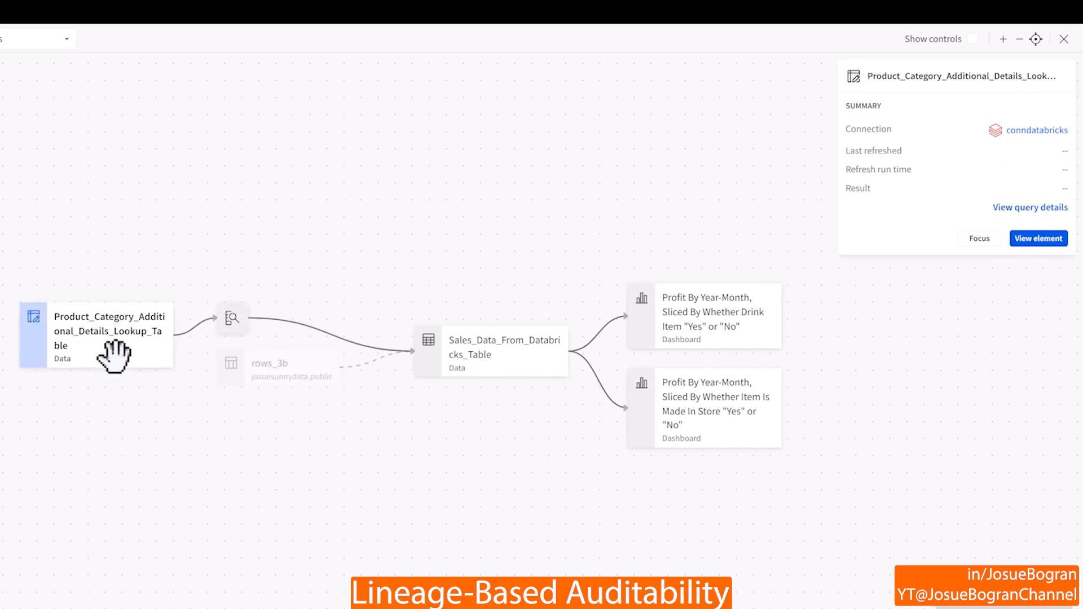
{"action": "left_click", "coordinate": [231, 321]}
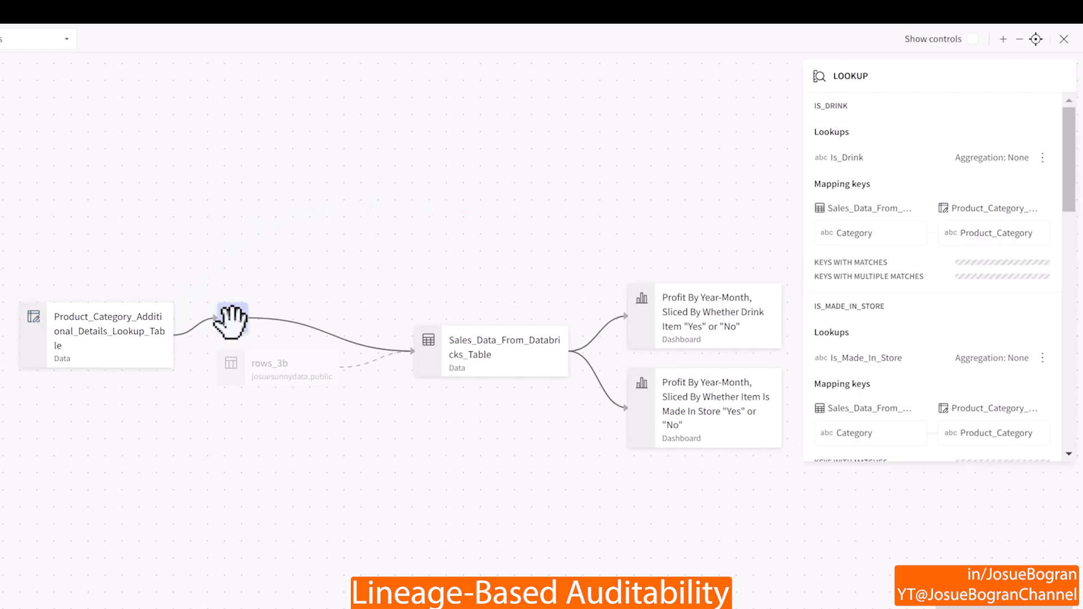
{"action": "scroll", "coordinate": [925, 286], "scroll_direction": "down", "scroll_amount": 10}
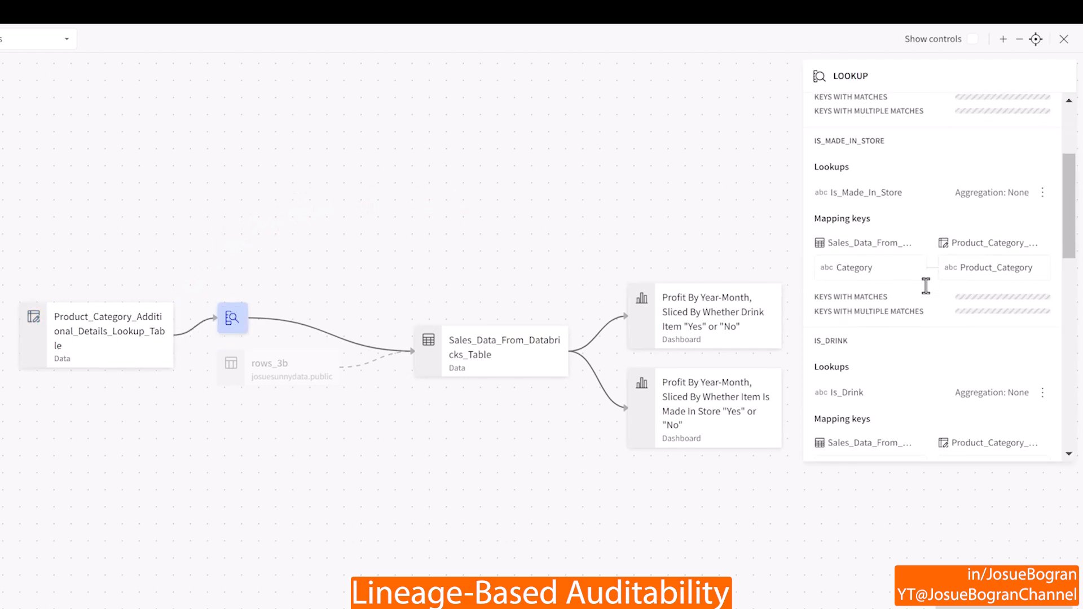
{"action": "scroll", "coordinate": [926, 285], "scroll_direction": "down", "scroll_amount": 3}
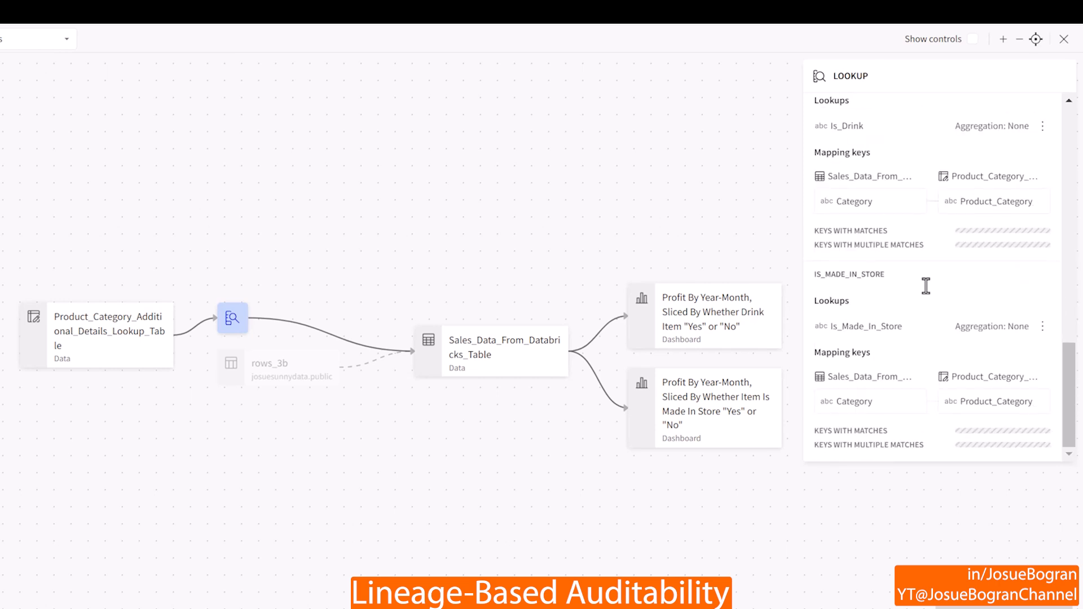
Inspect the Sales_Data_From_Databricks_Table node and the key match statistics of the Lookup node feeding it
{"action": "left_click", "coordinate": [523, 372]}
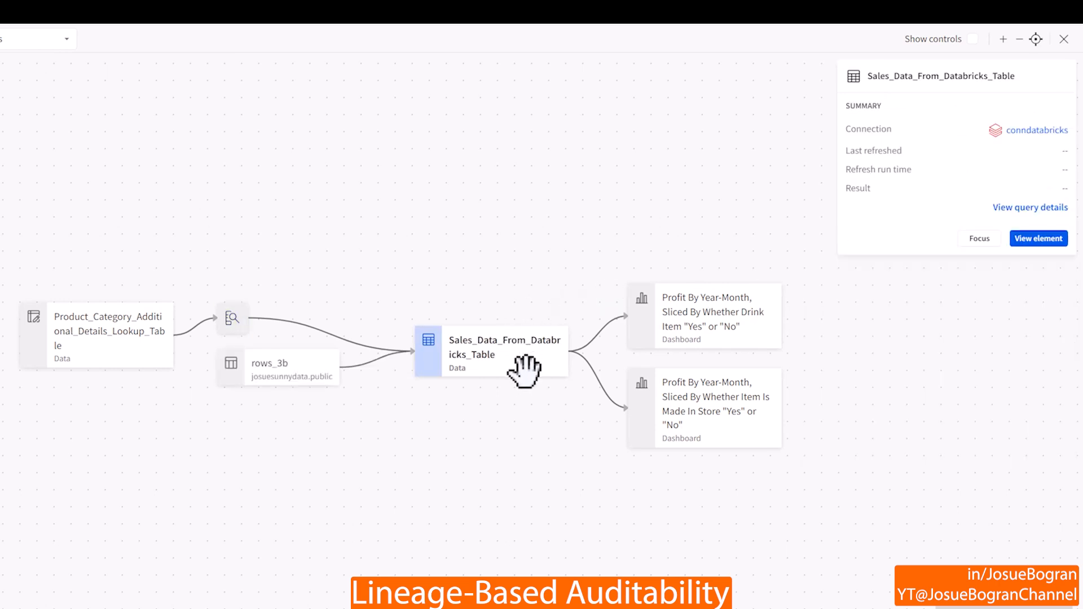
{"action": "left_click", "coordinate": [232, 323]}
{"action": "scroll", "coordinate": [989, 358], "scroll_direction": "down", "scroll_amount": 5}
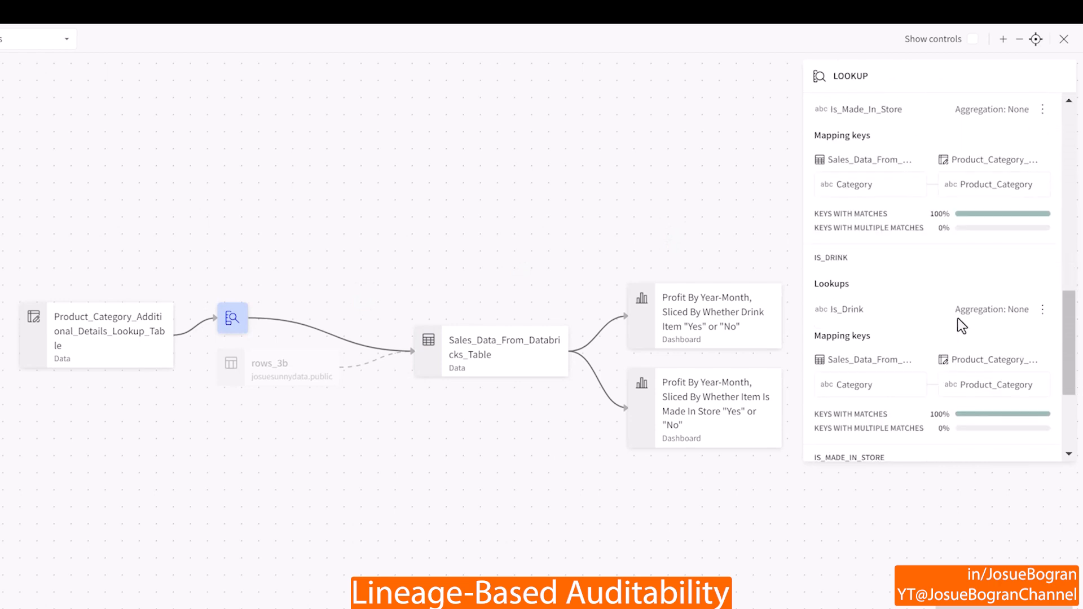
{"action": "scroll", "coordinate": [961, 326], "scroll_direction": "down", "scroll_amount": 3}
Trace the lineage from the sales table to each profit chart, and open the query details of the Made In Store chart
{"action": "left_click", "coordinate": [535, 356]}
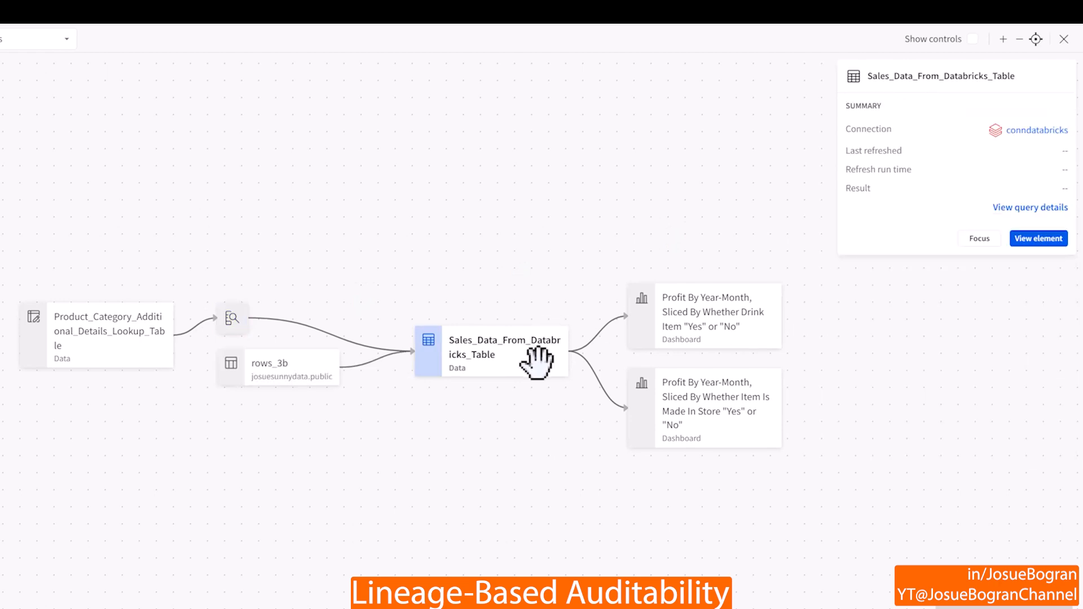
{"action": "left_click", "coordinate": [707, 330]}
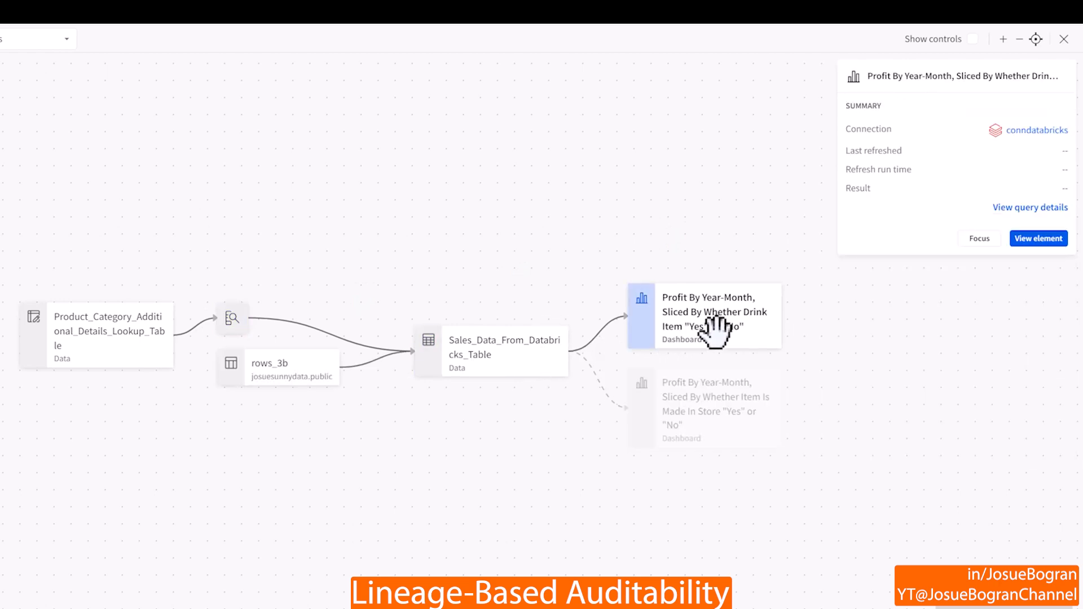
{"action": "left_click", "coordinate": [717, 426]}
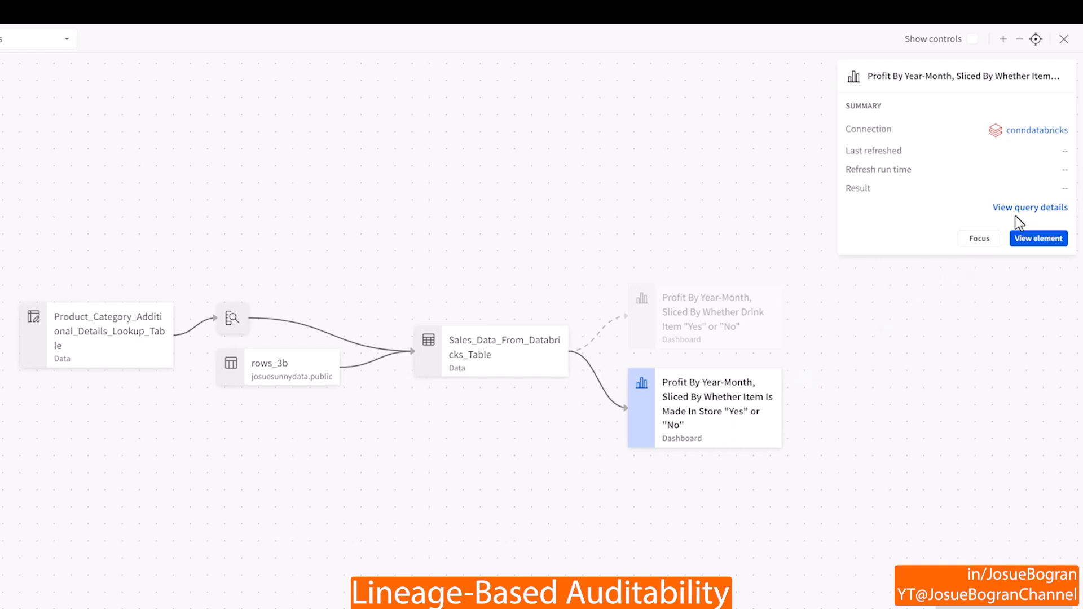
{"action": "left_click", "coordinate": [1030, 208]}
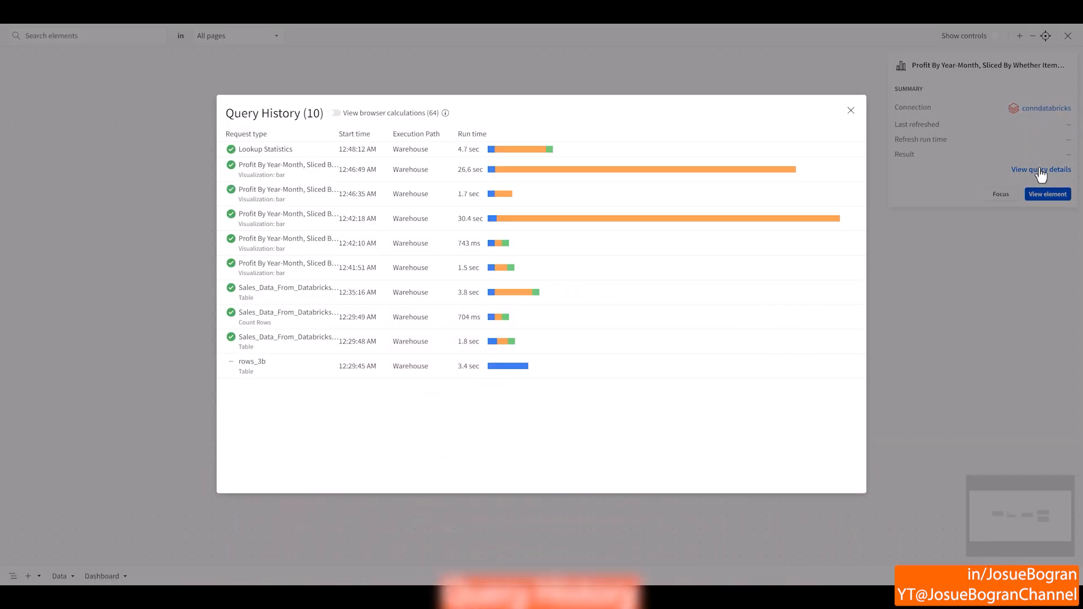